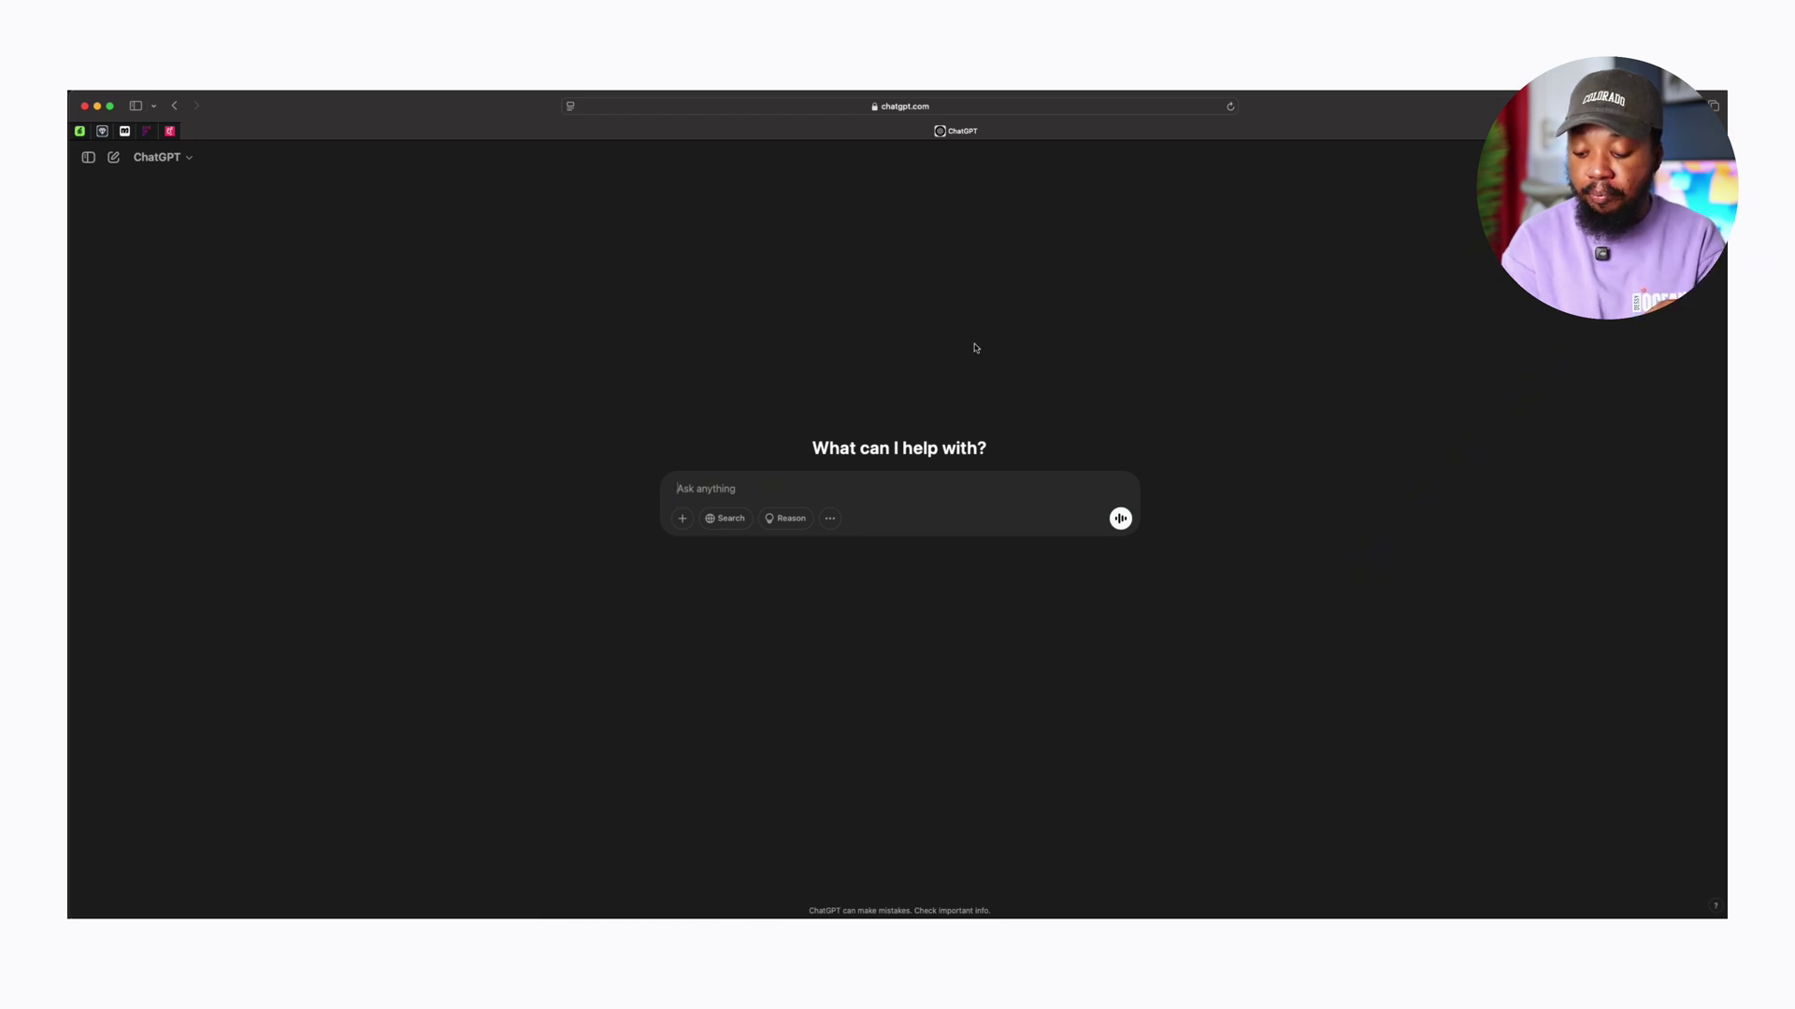
Attach the presenter's photo IMG_9269.jpg to a new ChatGPT message.
{"action": "left_click", "coordinate": [680, 521]}
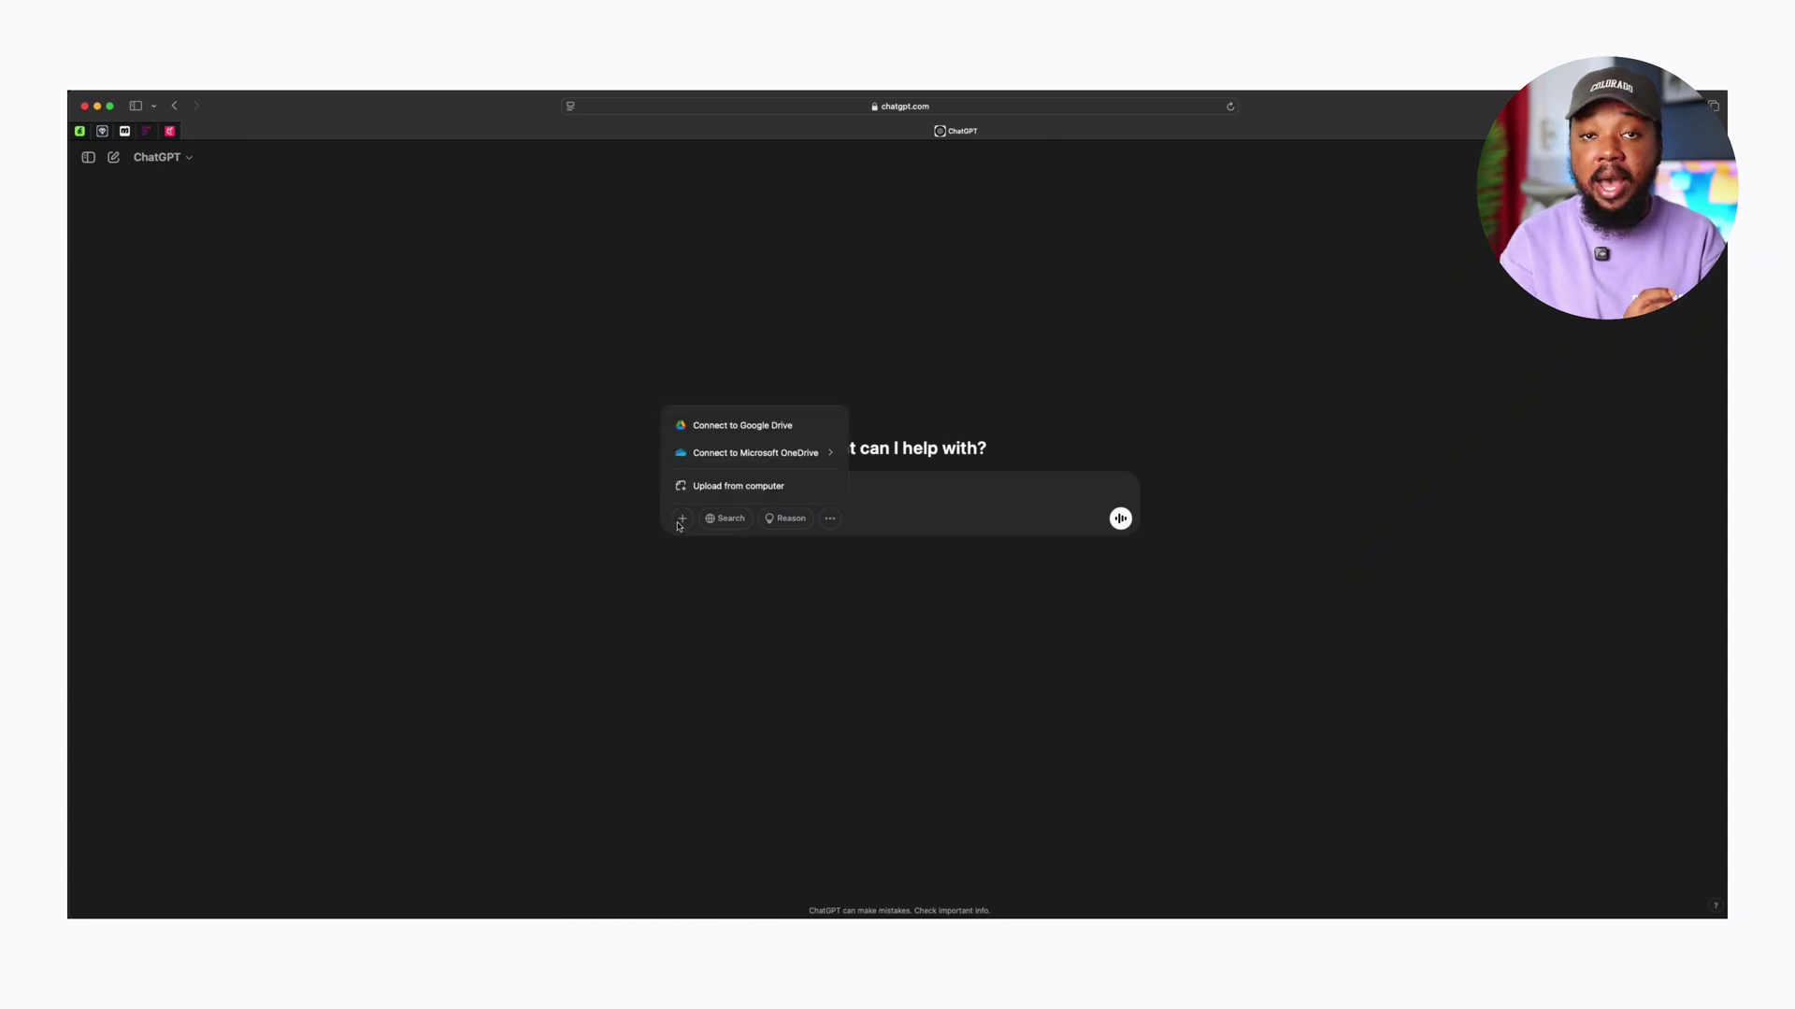
{"action": "left_click", "coordinate": [693, 488]}
{"action": "left_click", "coordinate": [1019, 540]}
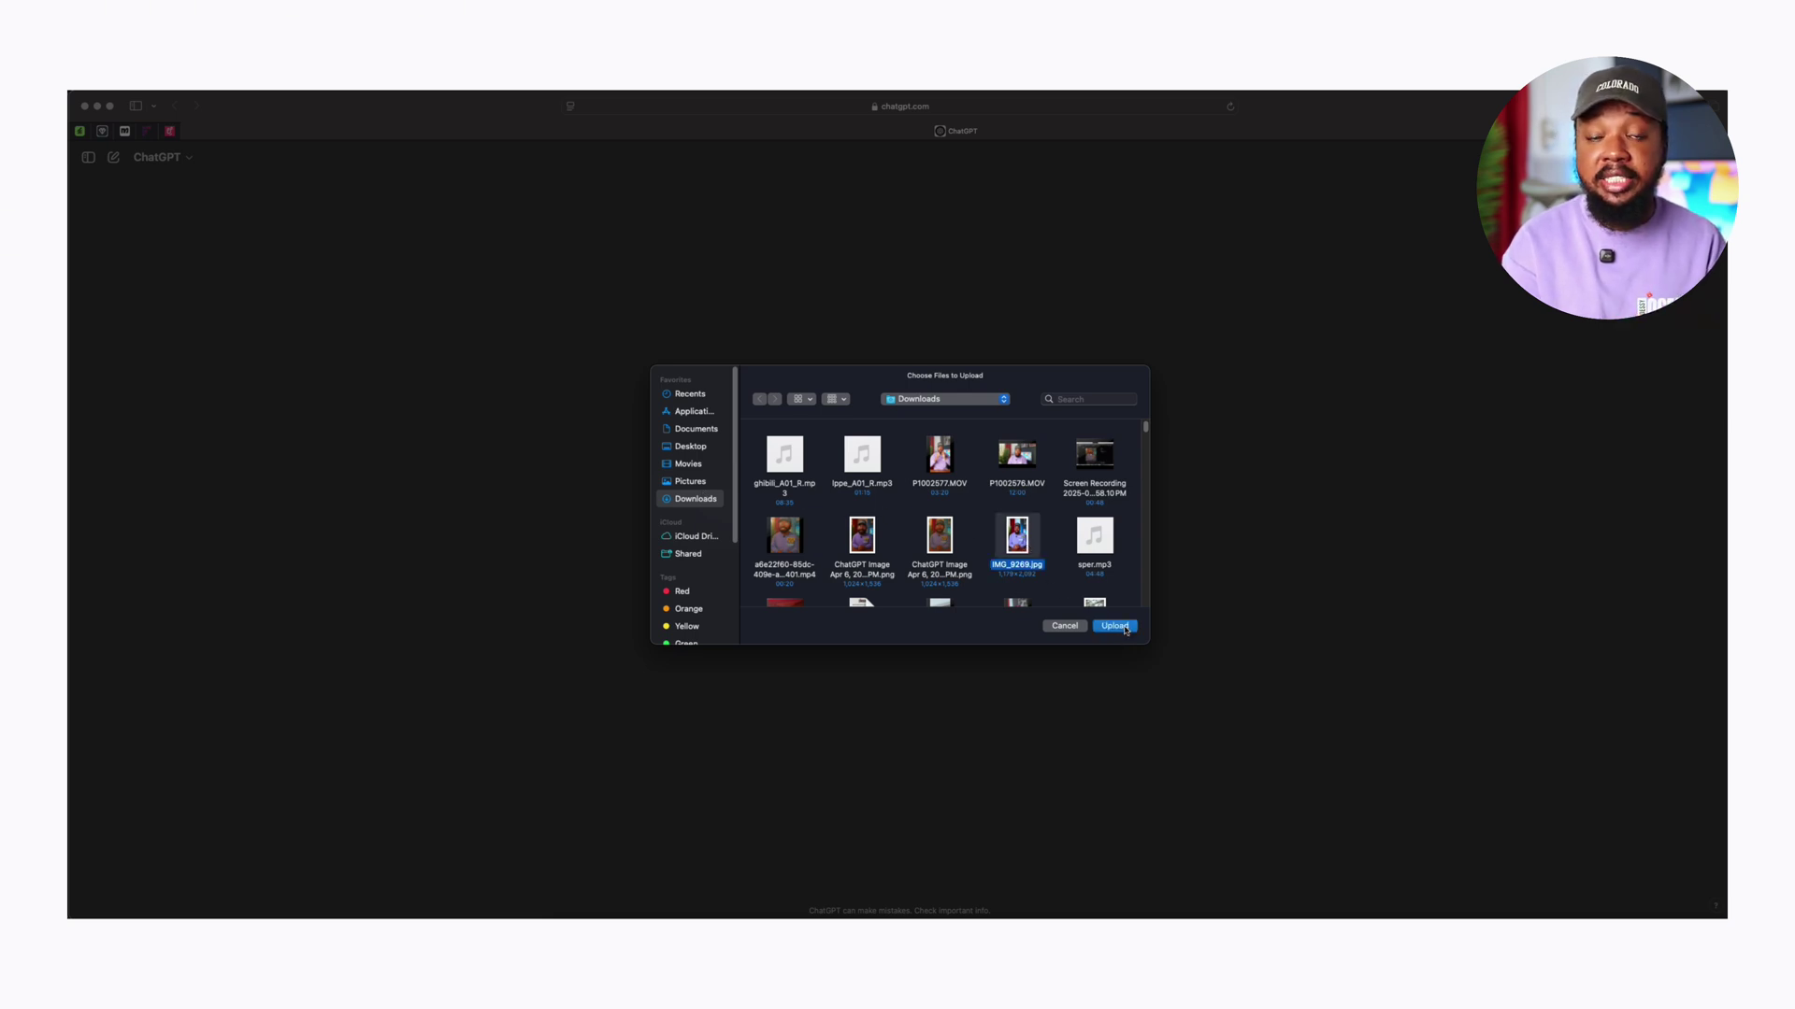
{"action": "left_click", "coordinate": [1125, 629]}
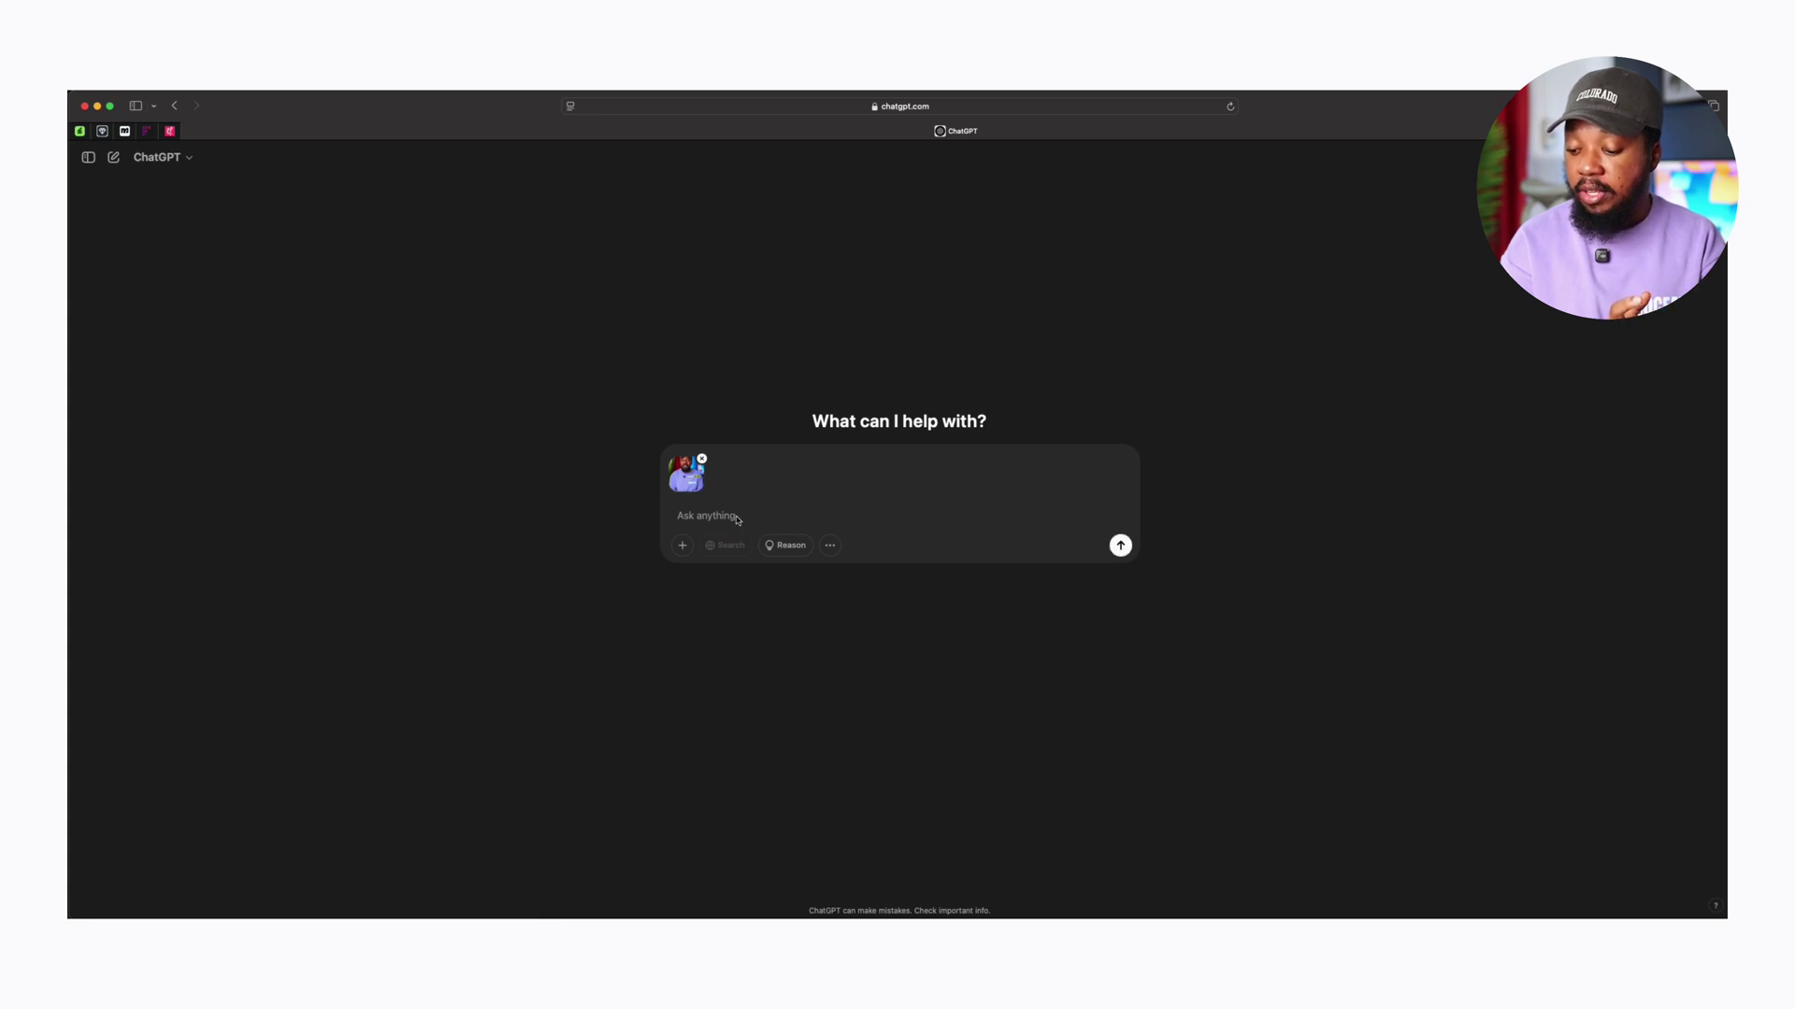
Send a request for Ghibli-style and Pixar-style images made from the photo.
{"action": "type", "text": "Generate a"}
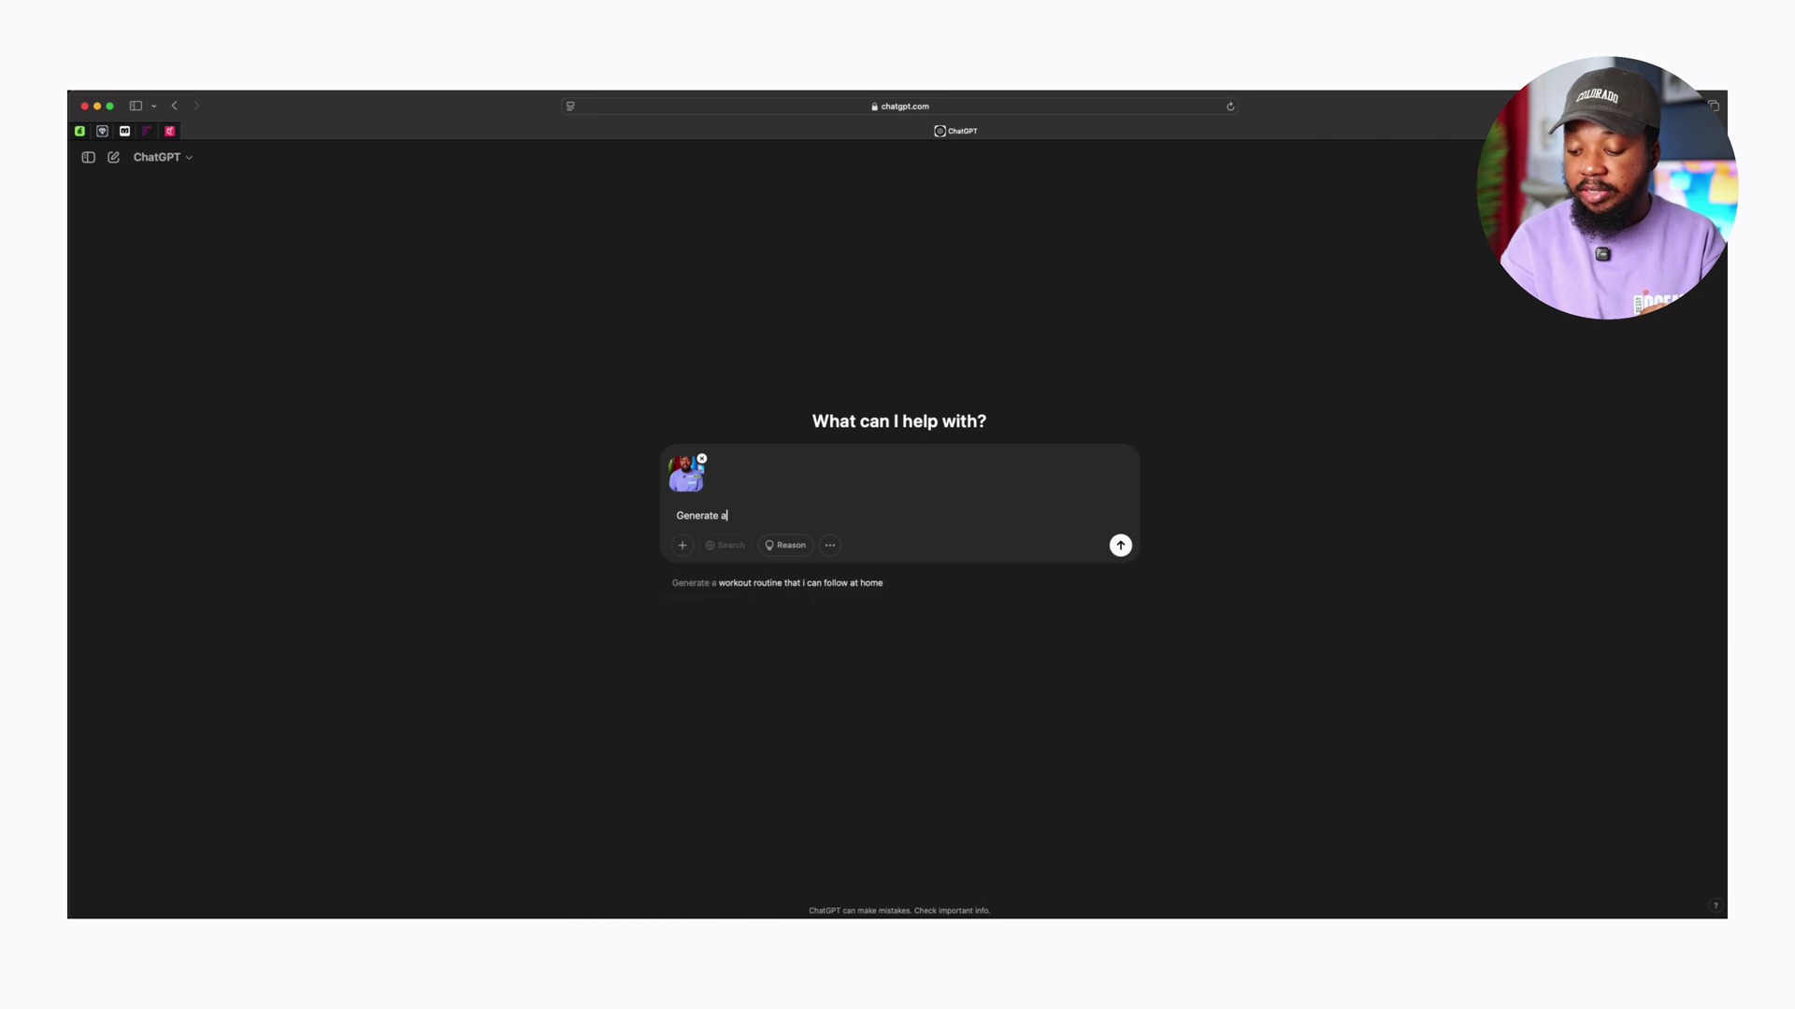
{"action": "type", "text": " ghibli sty"}
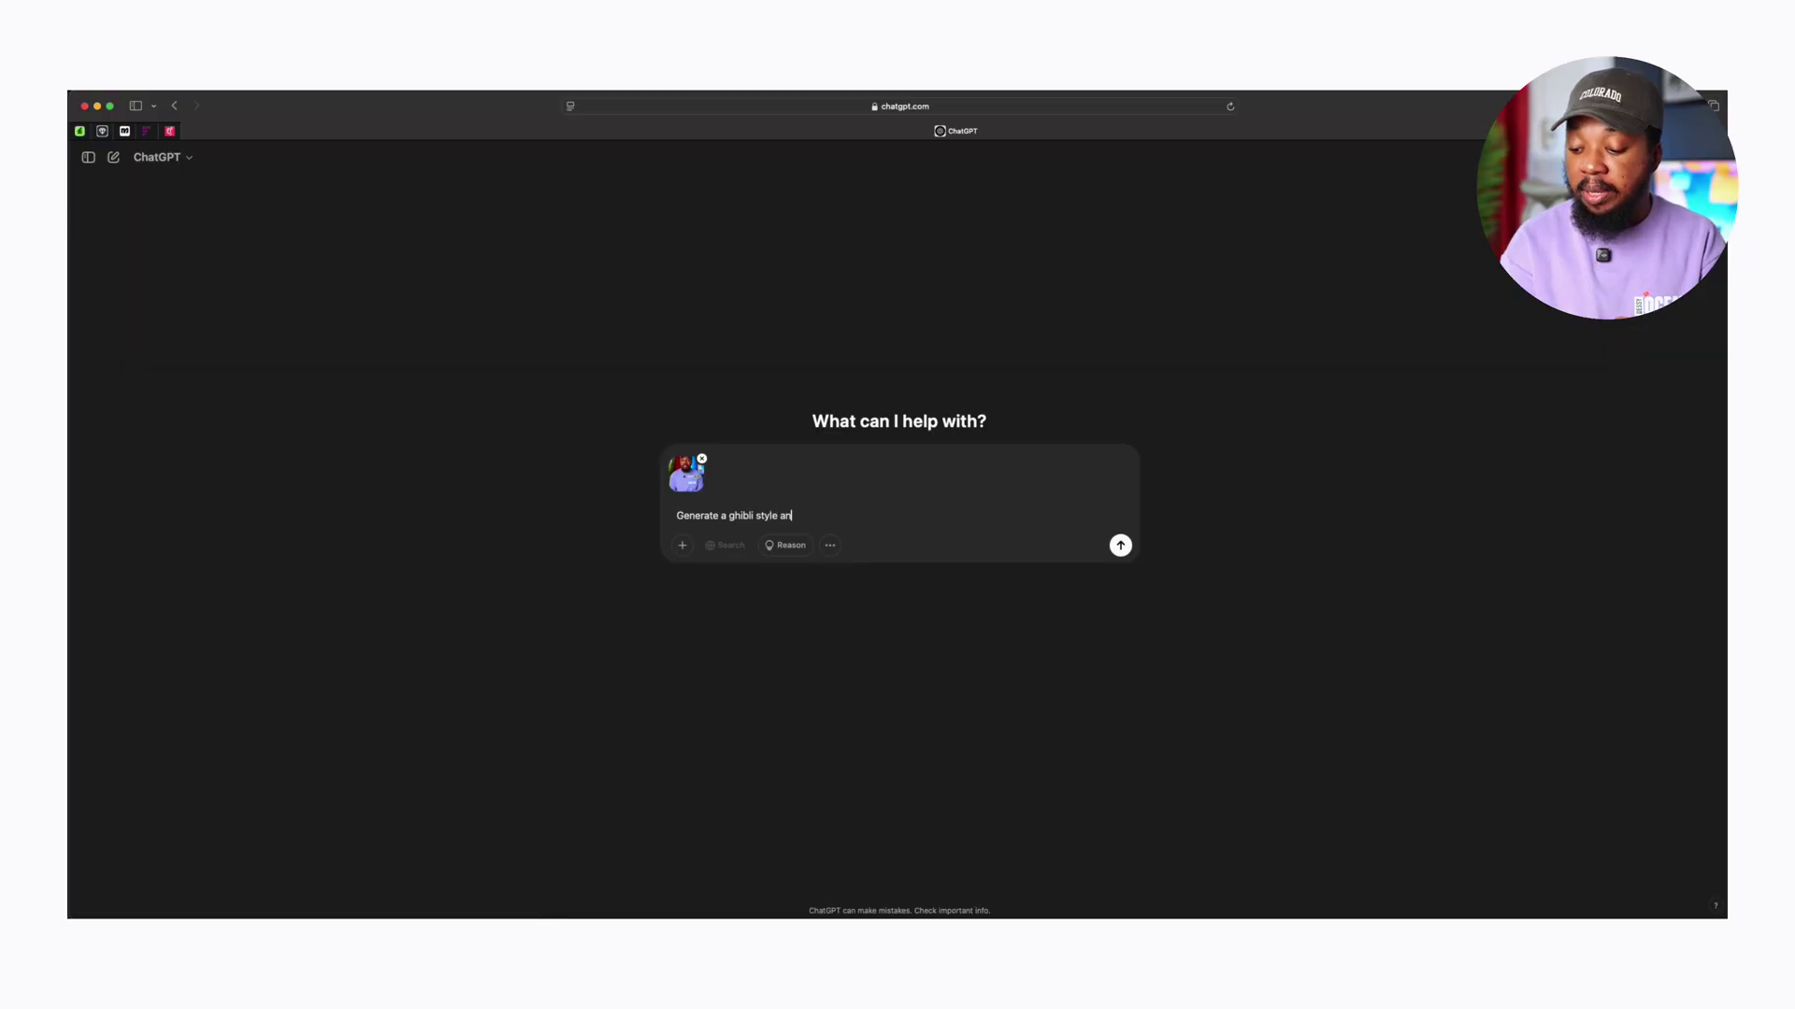
{"action": "type", "text": "d Piiz"}
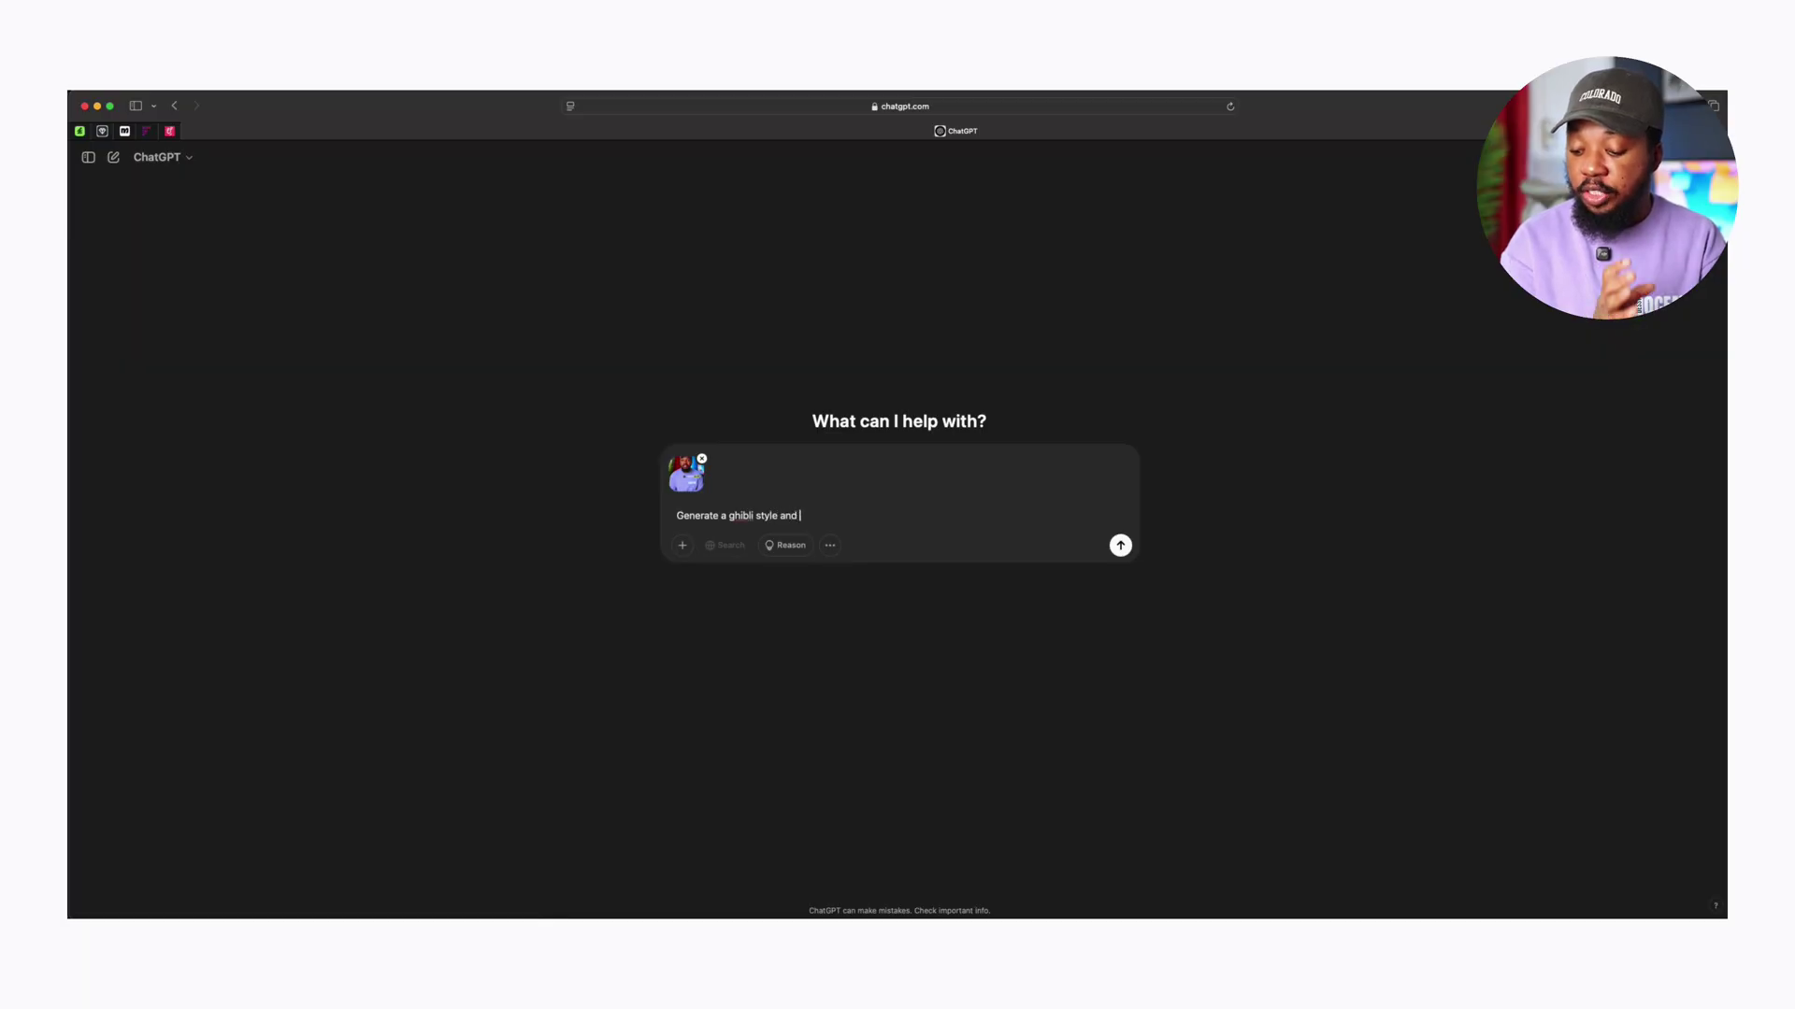
{"action": "key", "text": "BackSpace"}
{"action": "key", "text": "BackSpace"}
{"action": "key", "text": "BackSpace"}
{"action": "type", "text": "xar sty"}
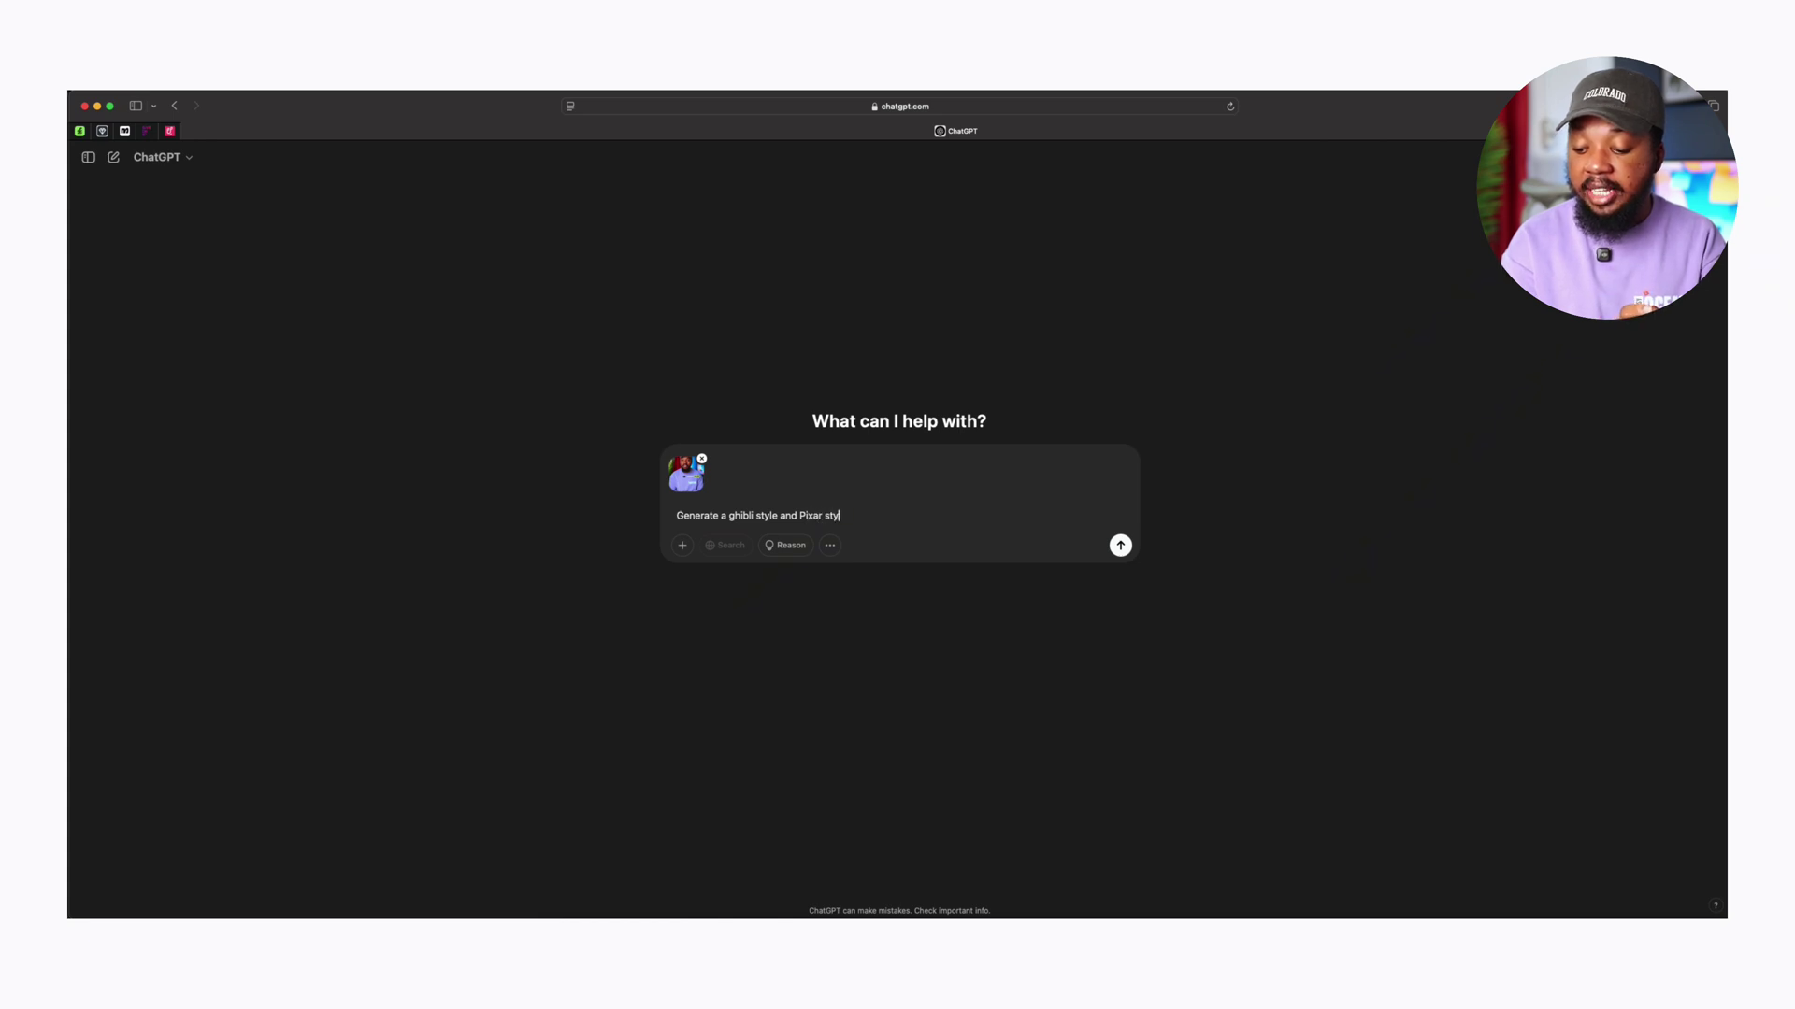
{"action": "type", "text": "le images out"}
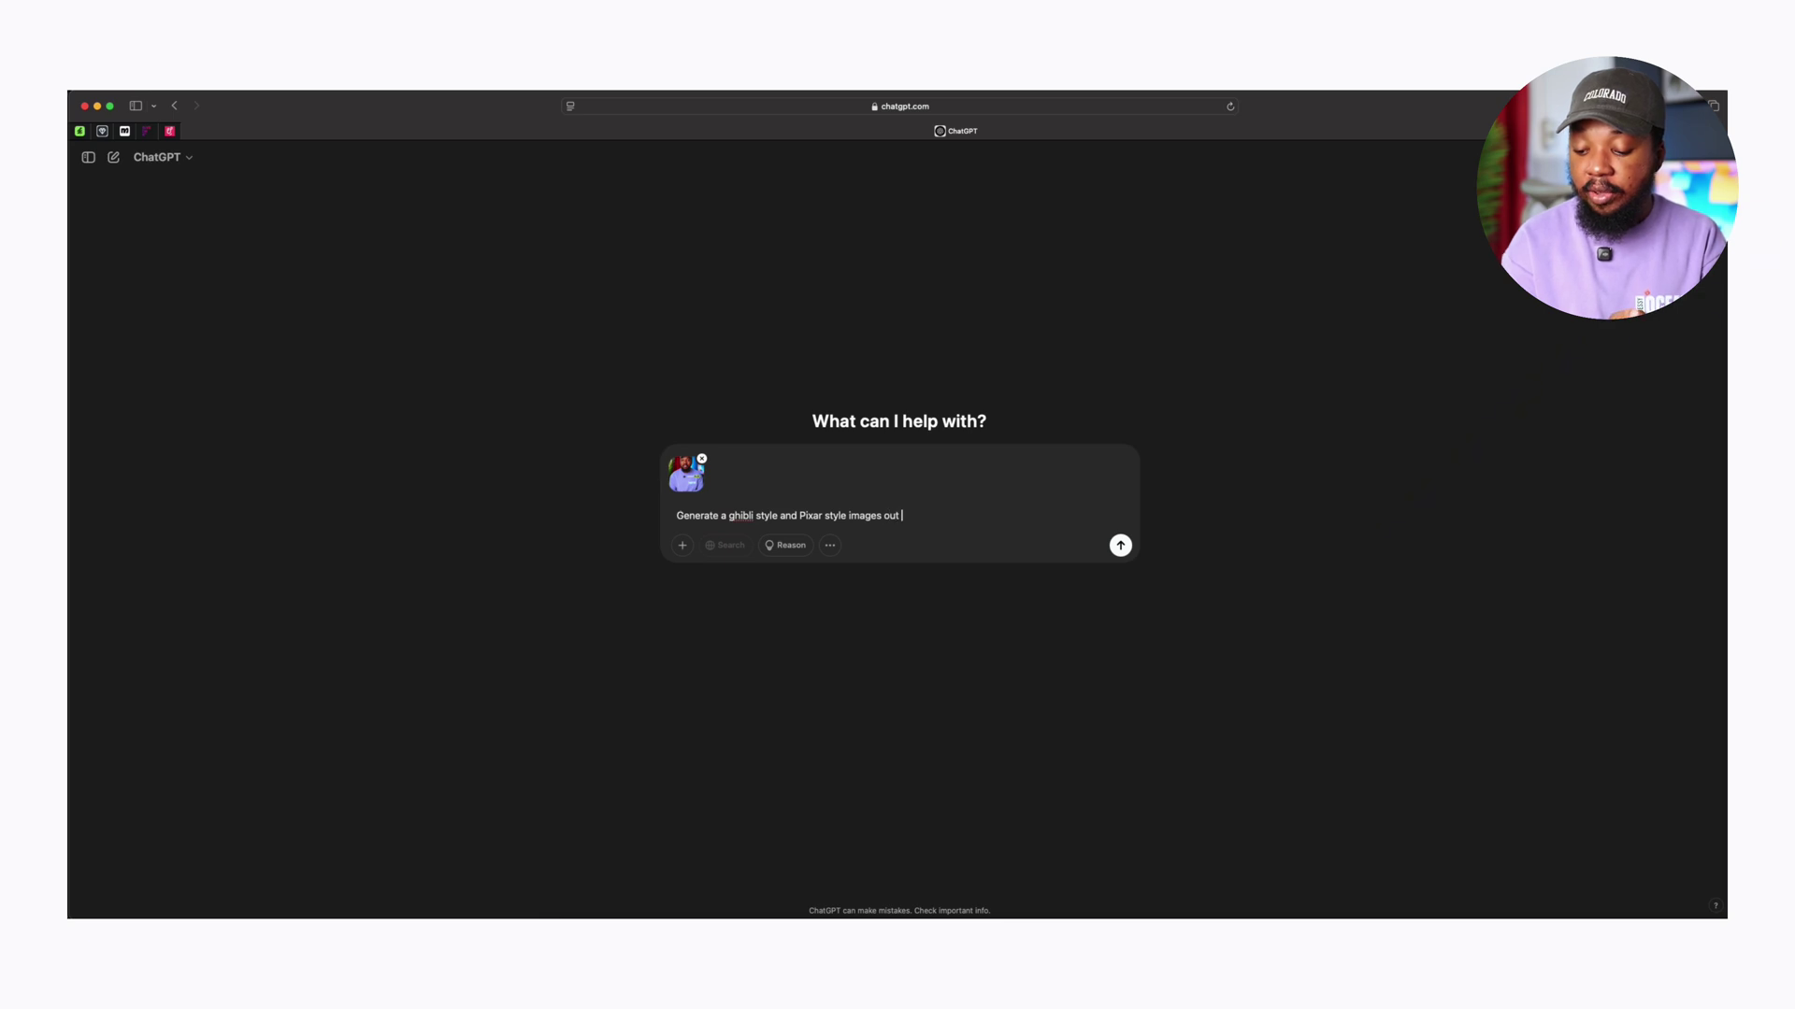
{"action": "type", "text": " of this"}
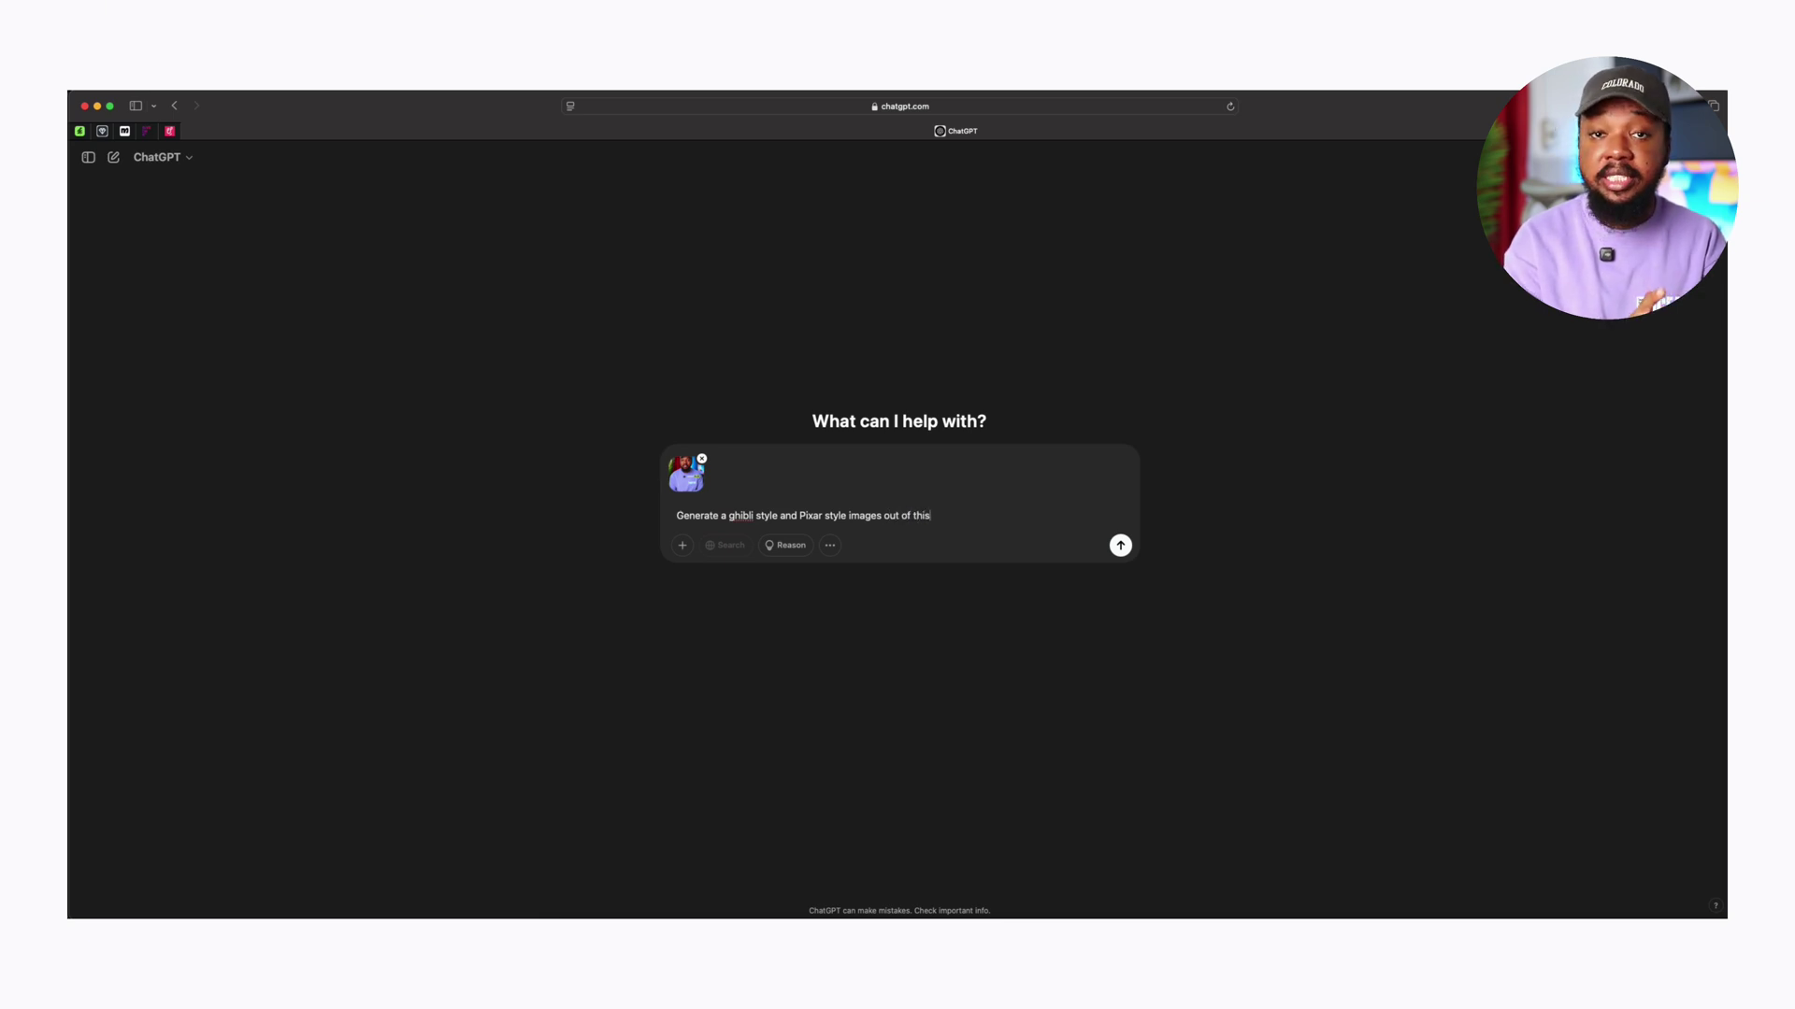
{"action": "key", "text": "Return"}
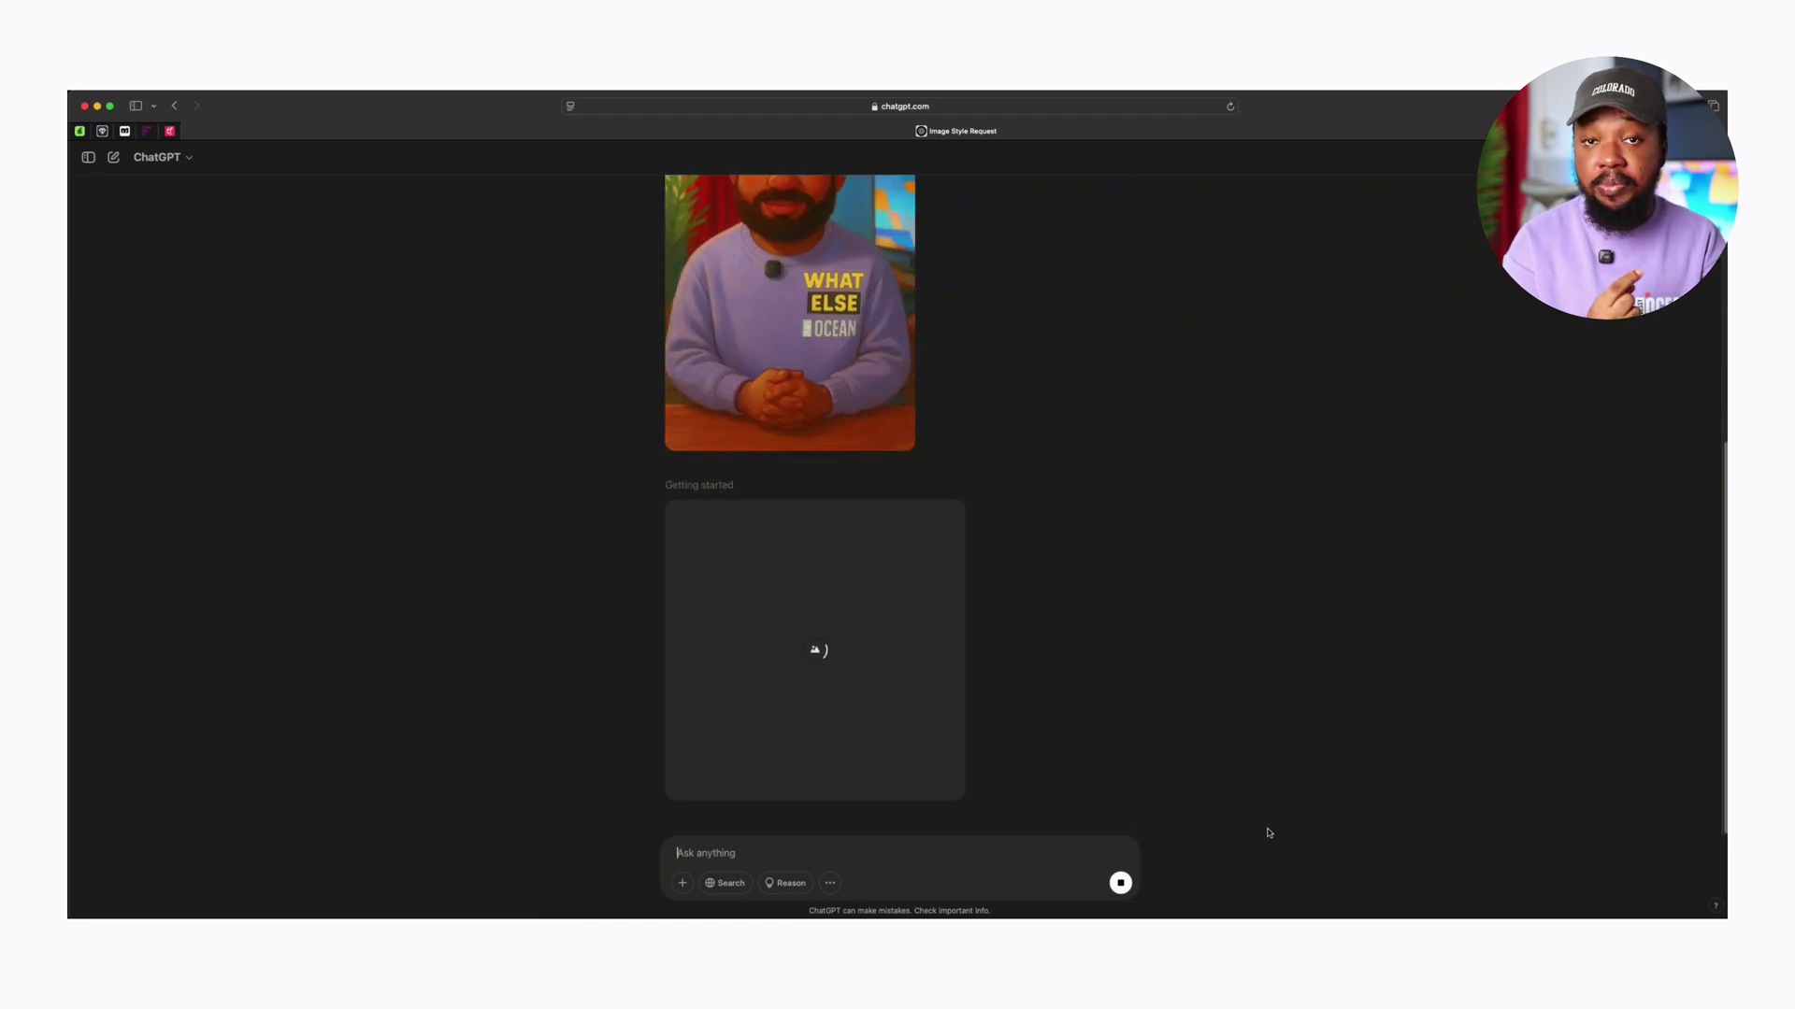
Scroll through the chat to compare both cartoon images of the presenter in cap and purple sweatshirt.
{"action": "scroll", "coordinate": [1268, 833], "scroll_direction": "up", "scroll_amount": 3}
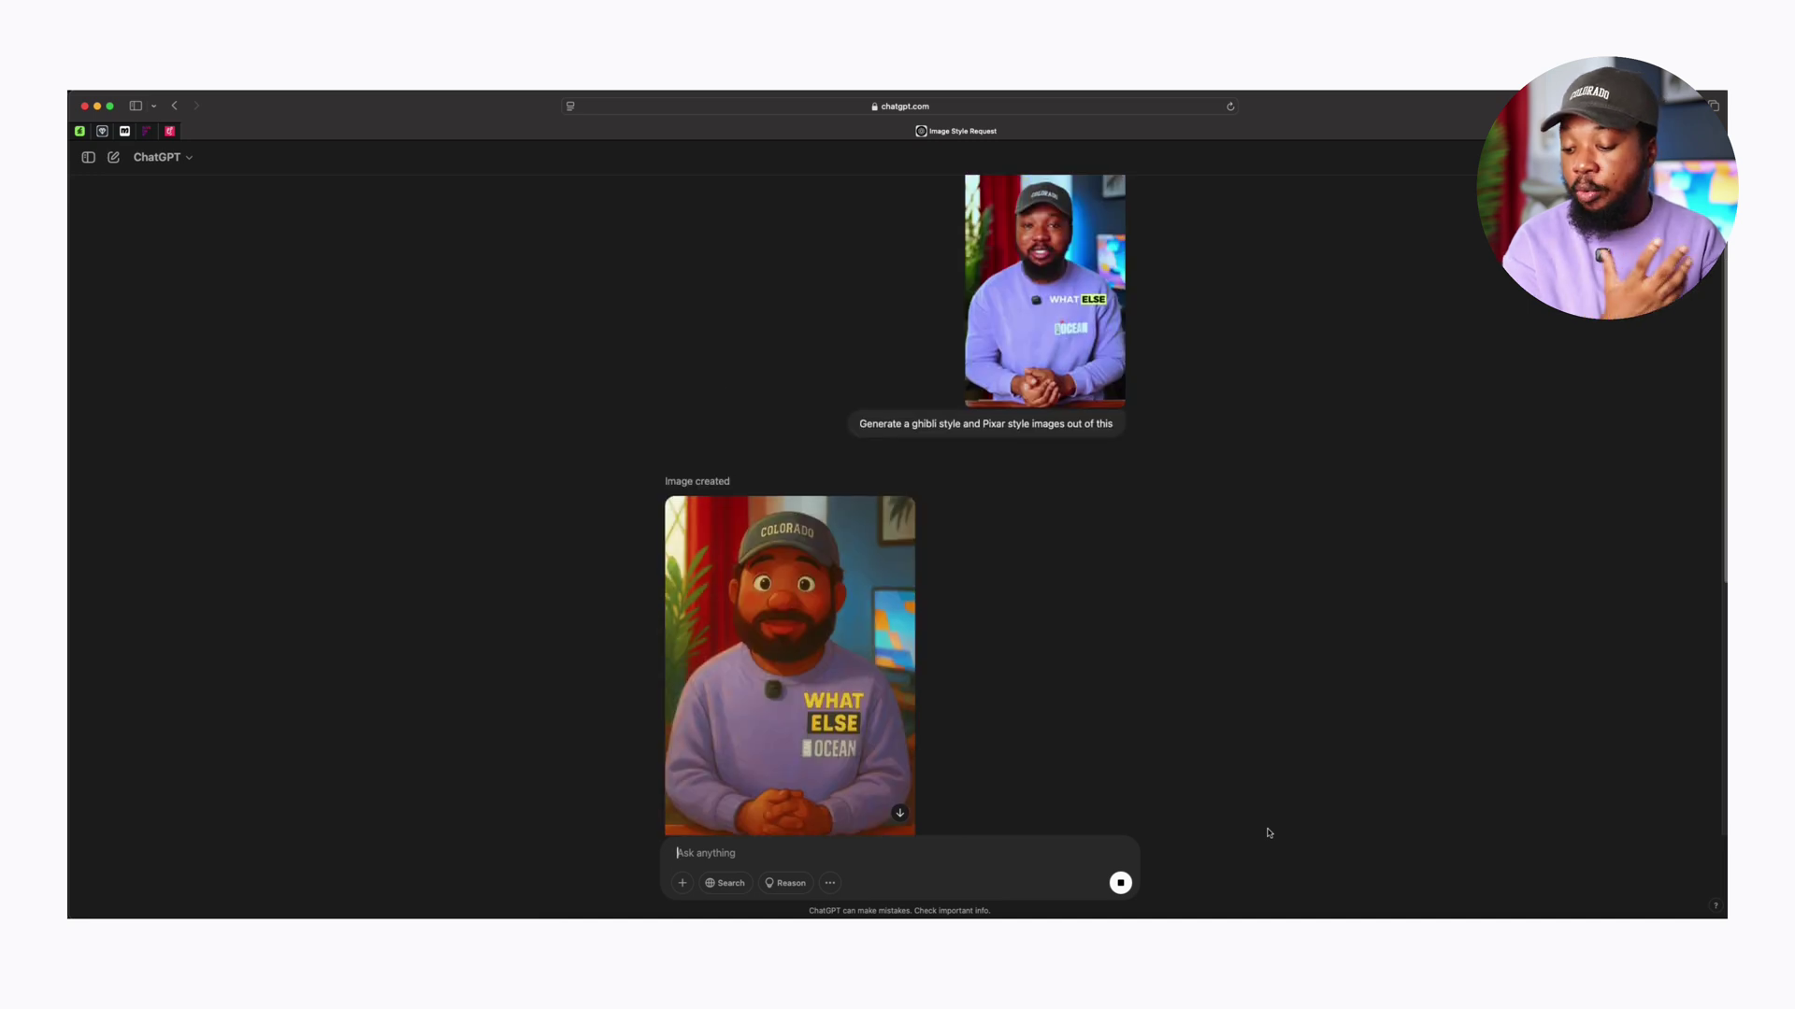
{"action": "scroll", "coordinate": [1272, 870], "scroll_direction": "down", "scroll_amount": 5}
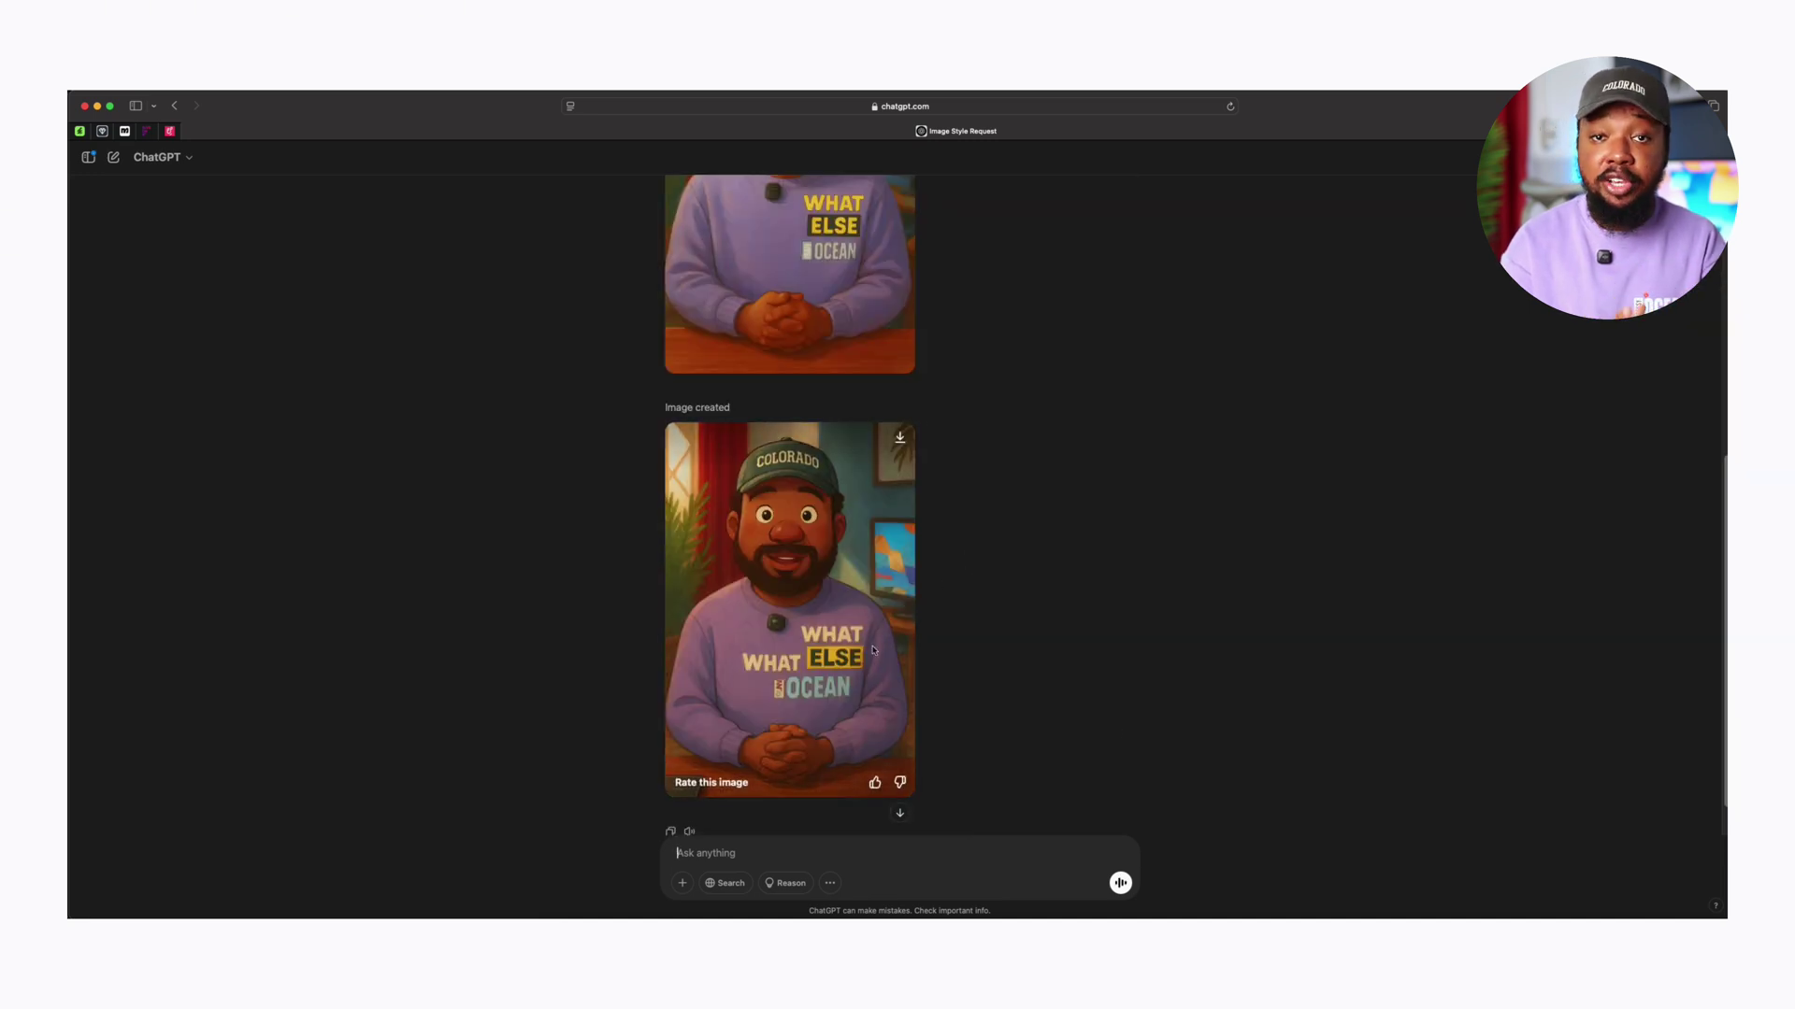
{"action": "scroll", "coordinate": [873, 652], "scroll_direction": "down", "scroll_amount": 1}
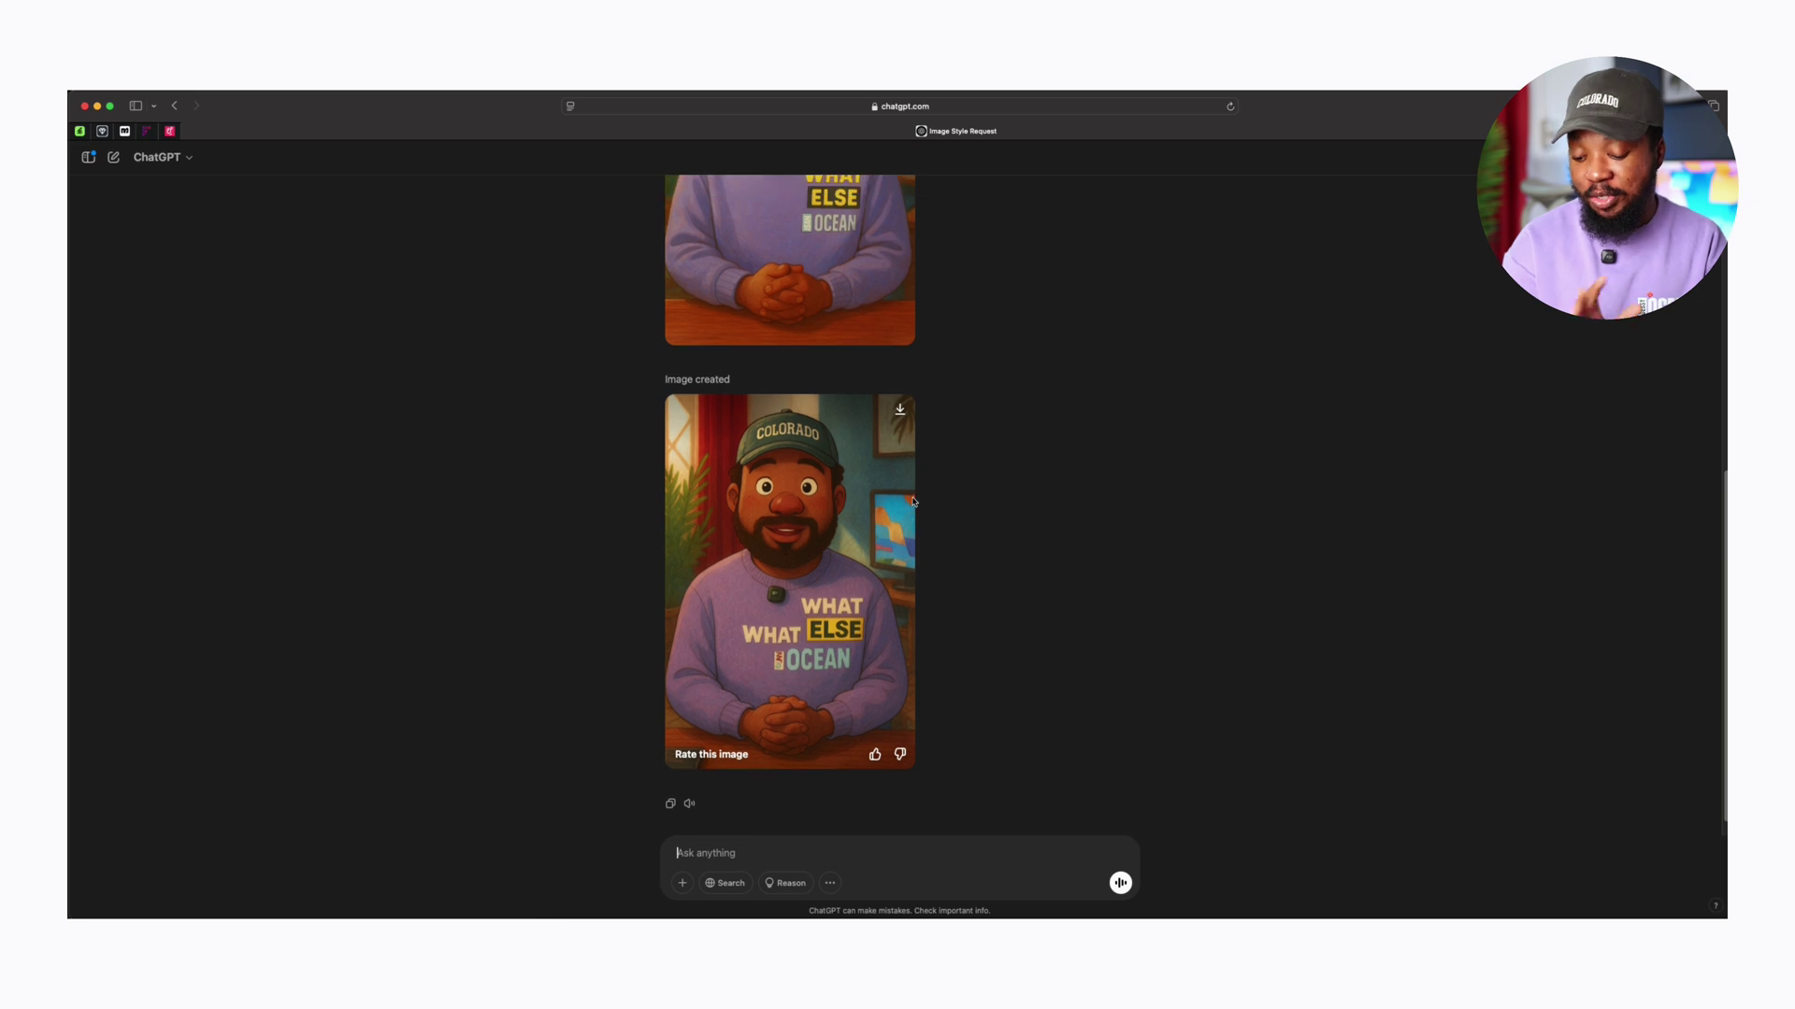
{"action": "scroll", "coordinate": [950, 508], "scroll_direction": "up", "scroll_amount": 5}
{"action": "scroll", "coordinate": [985, 506], "scroll_direction": "up", "scroll_amount": 2}
{"action": "scroll", "coordinate": [985, 506], "scroll_direction": "down", "scroll_amount": 6}
{"action": "scroll", "coordinate": [985, 506], "scroll_direction": "up", "scroll_amount": 6}
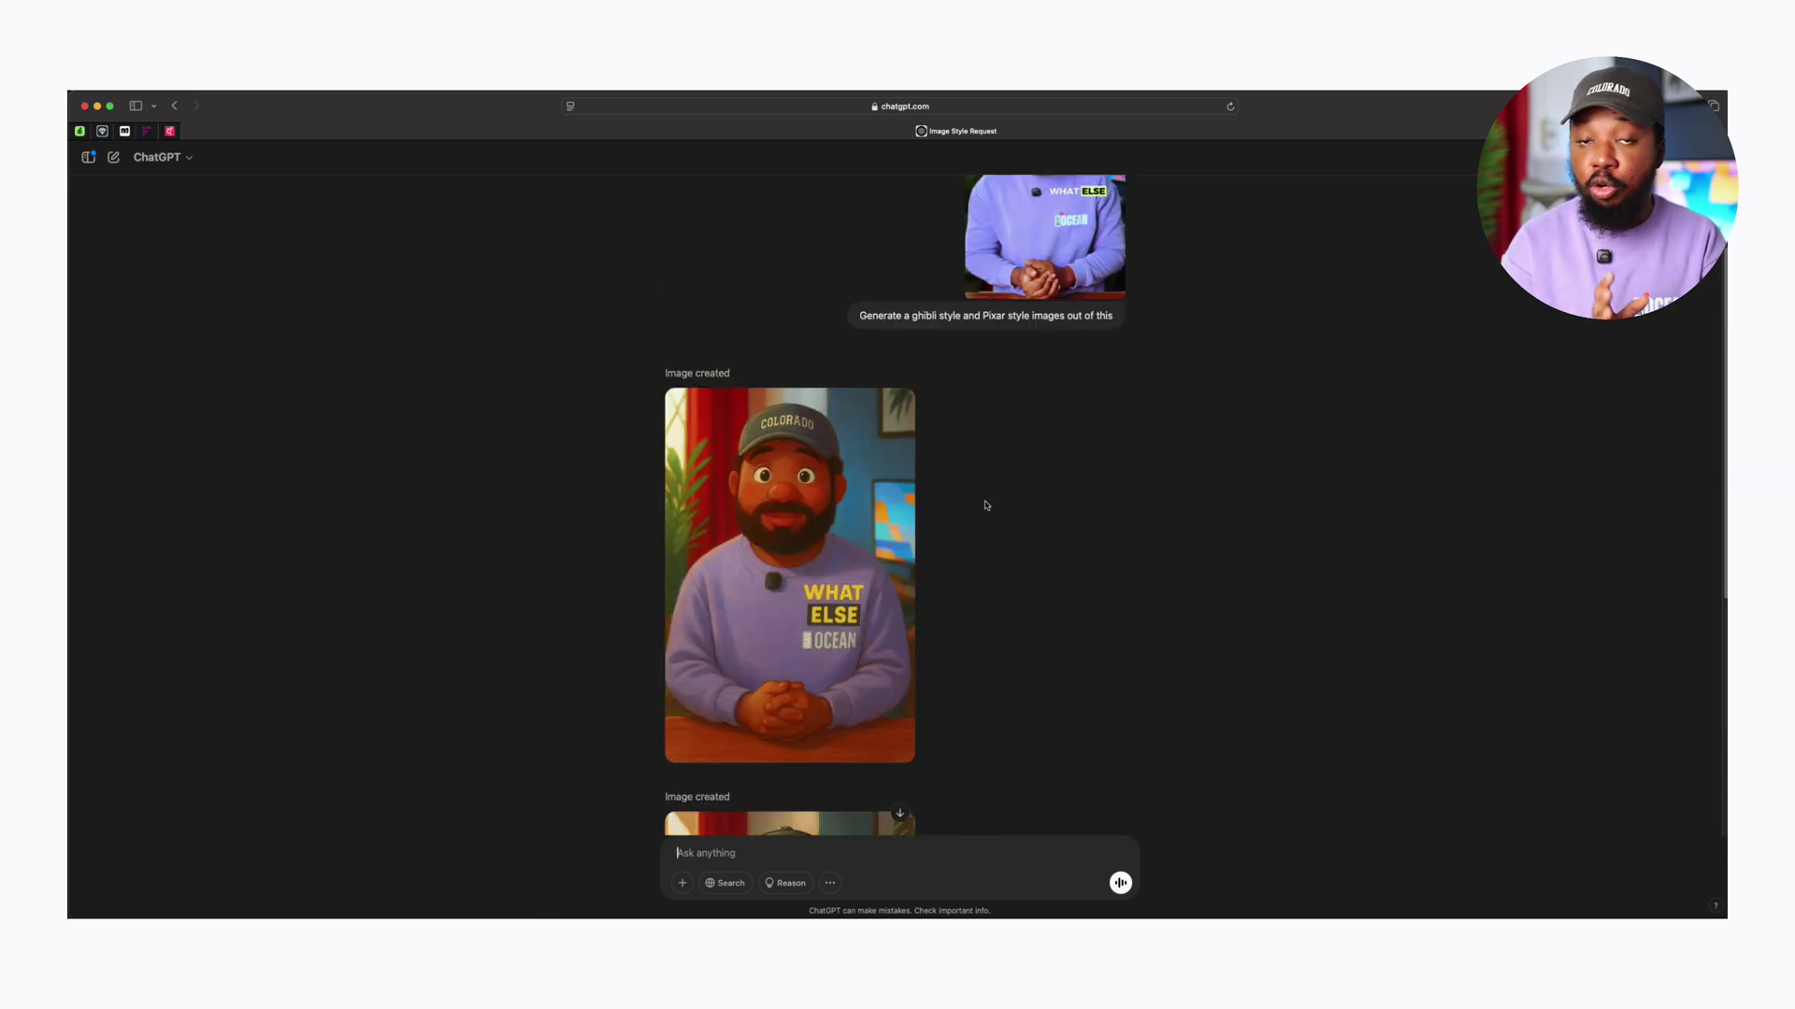
{"action": "scroll", "coordinate": [973, 595], "scroll_direction": "down", "scroll_amount": 6}
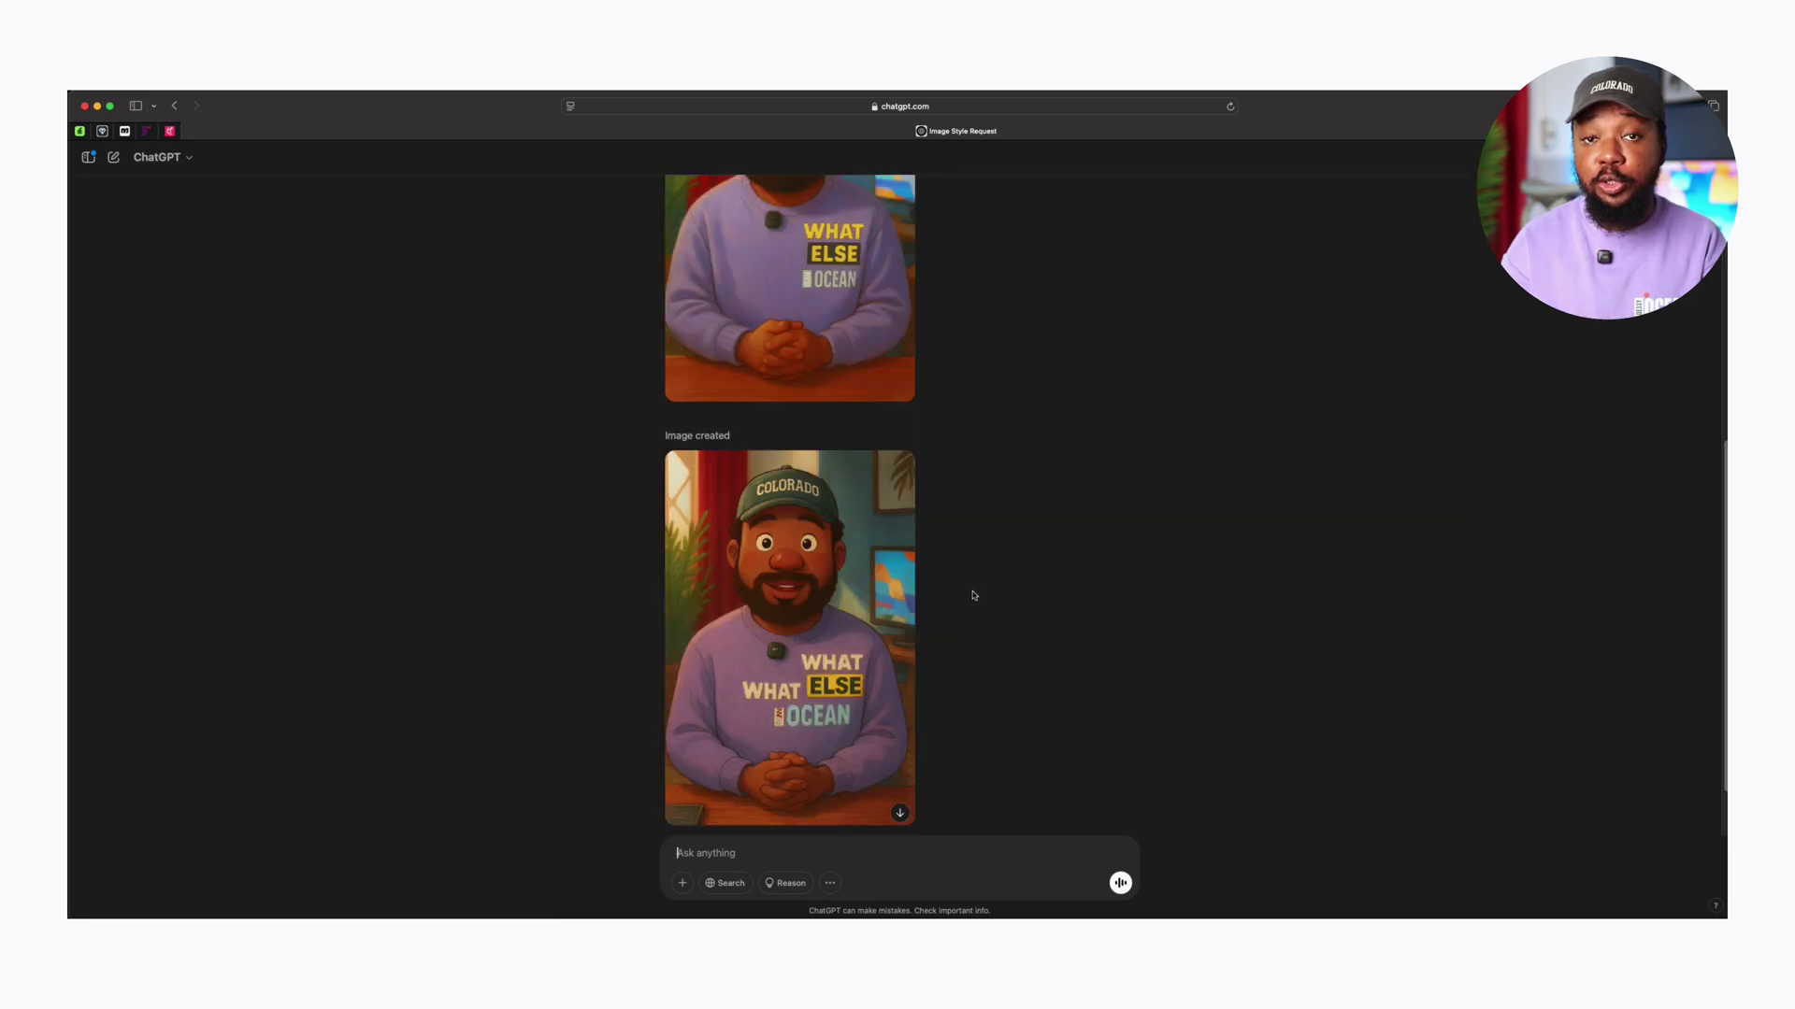
{"action": "scroll", "coordinate": [972, 595], "scroll_direction": "up", "scroll_amount": 1}
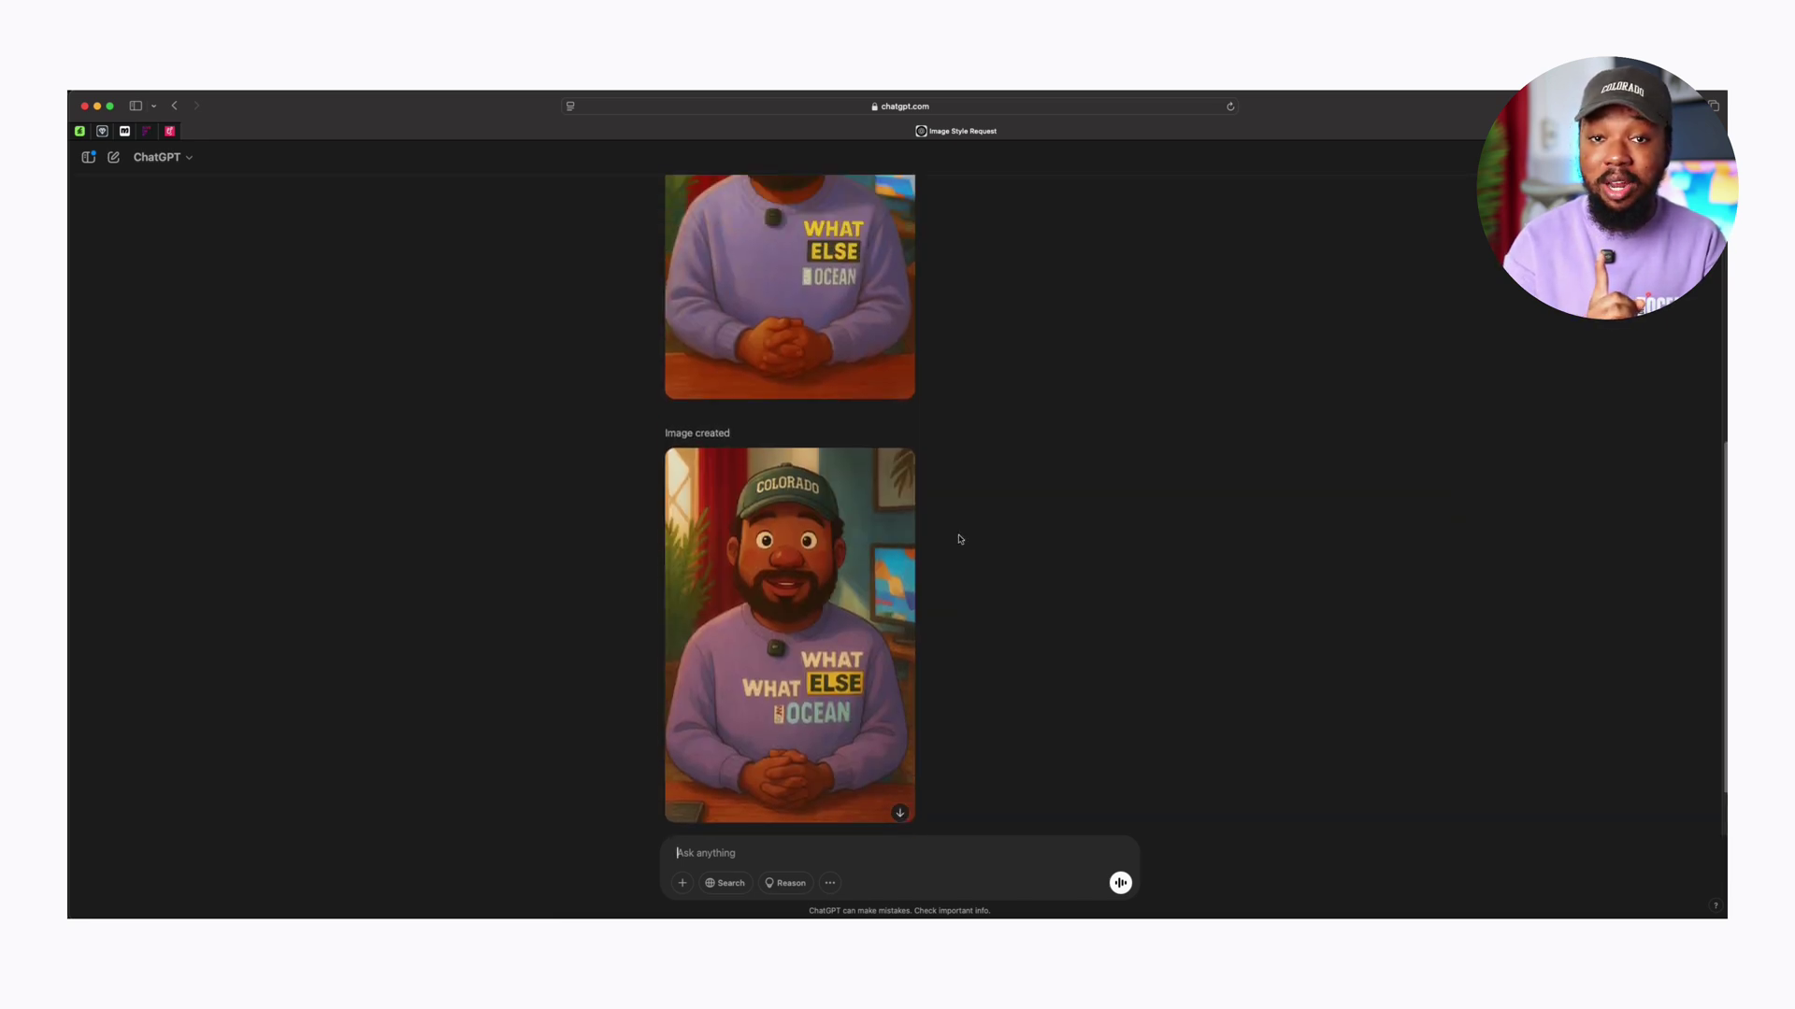
{"action": "mouse_move", "coordinate": [902, 469]}
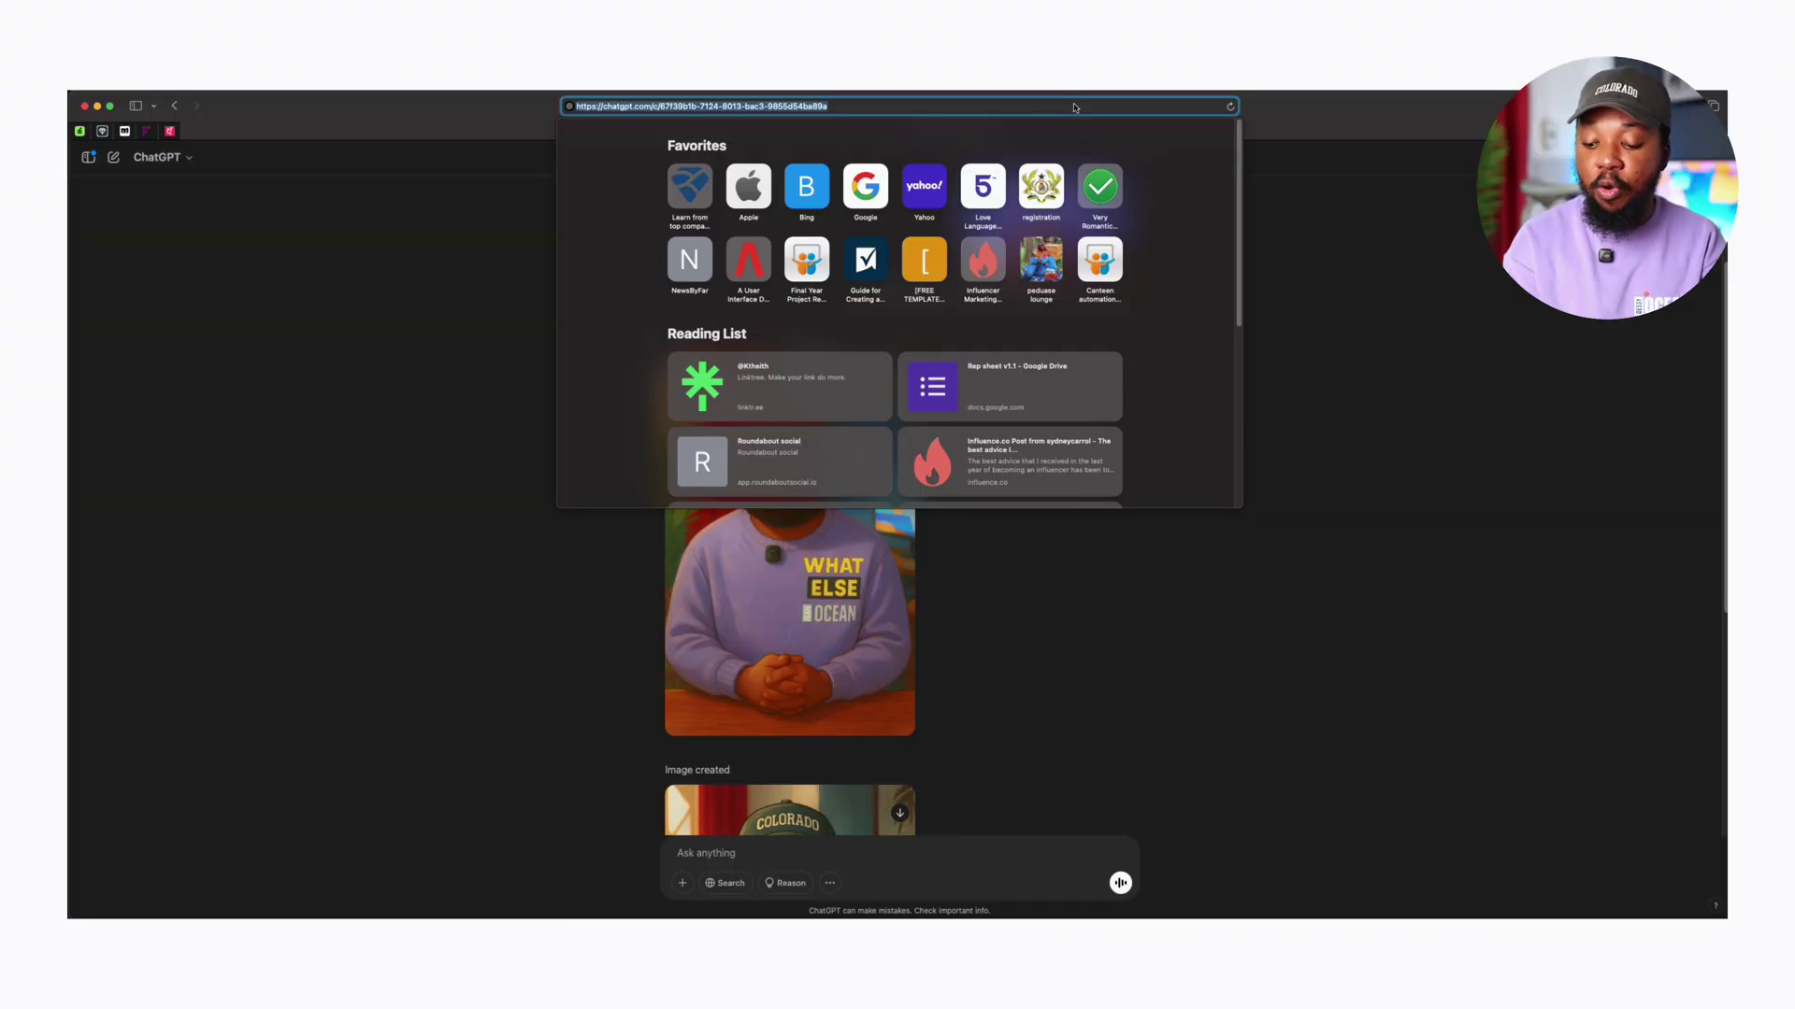
Go to hedra.com, browse the homepage, and start creating to reach the video page.
{"action": "type", "text": "hed"}
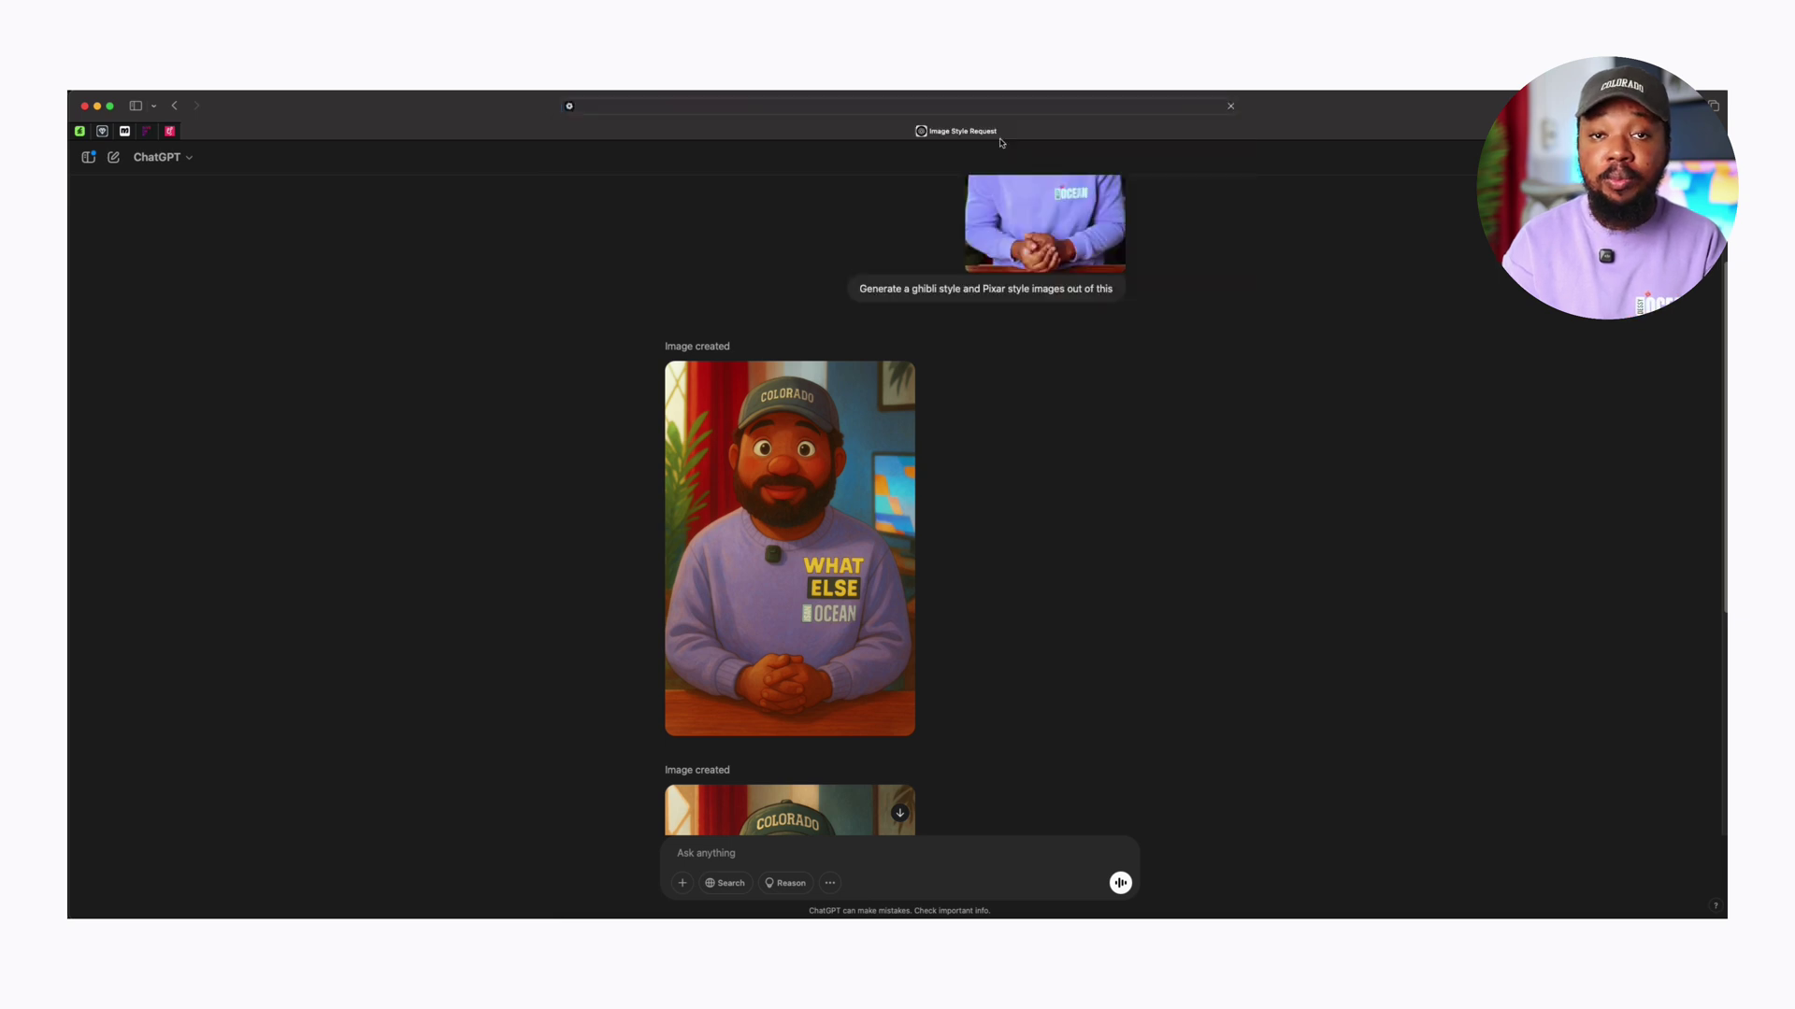
{"action": "left_click", "coordinate": [1001, 142]}
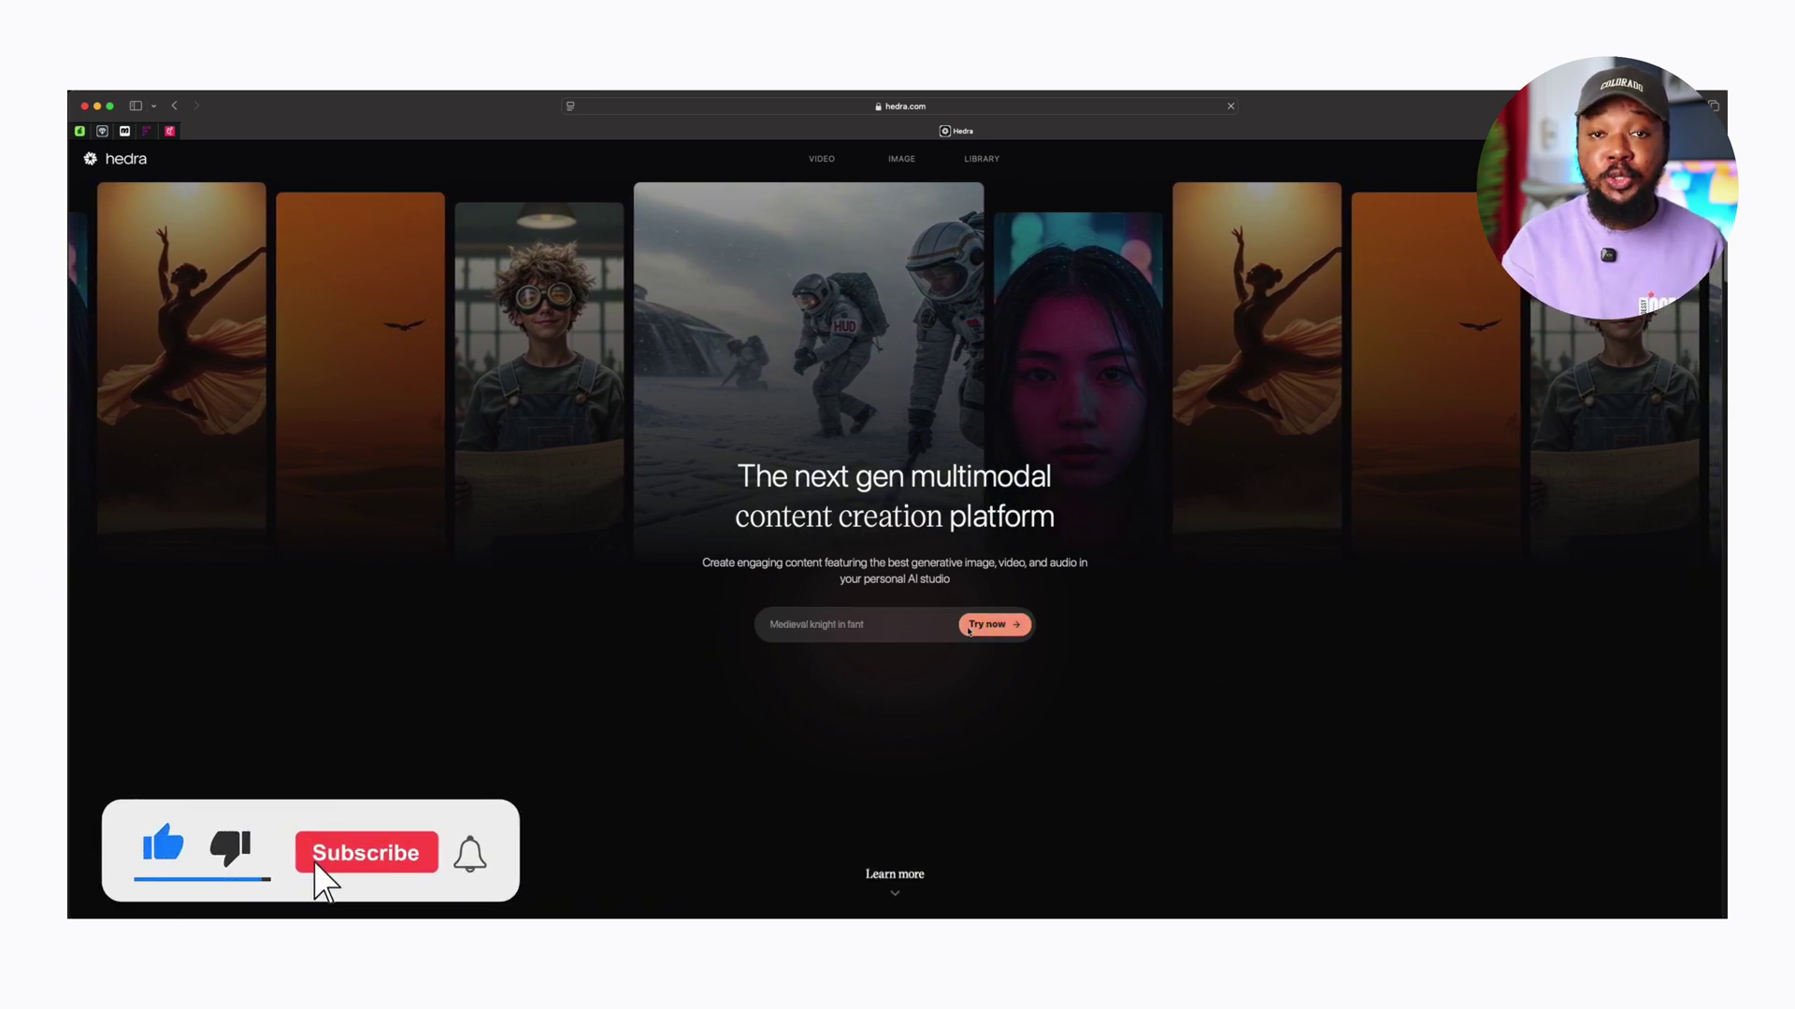
{"action": "scroll", "coordinate": [1261, 554], "scroll_direction": "down", "scroll_amount": 10}
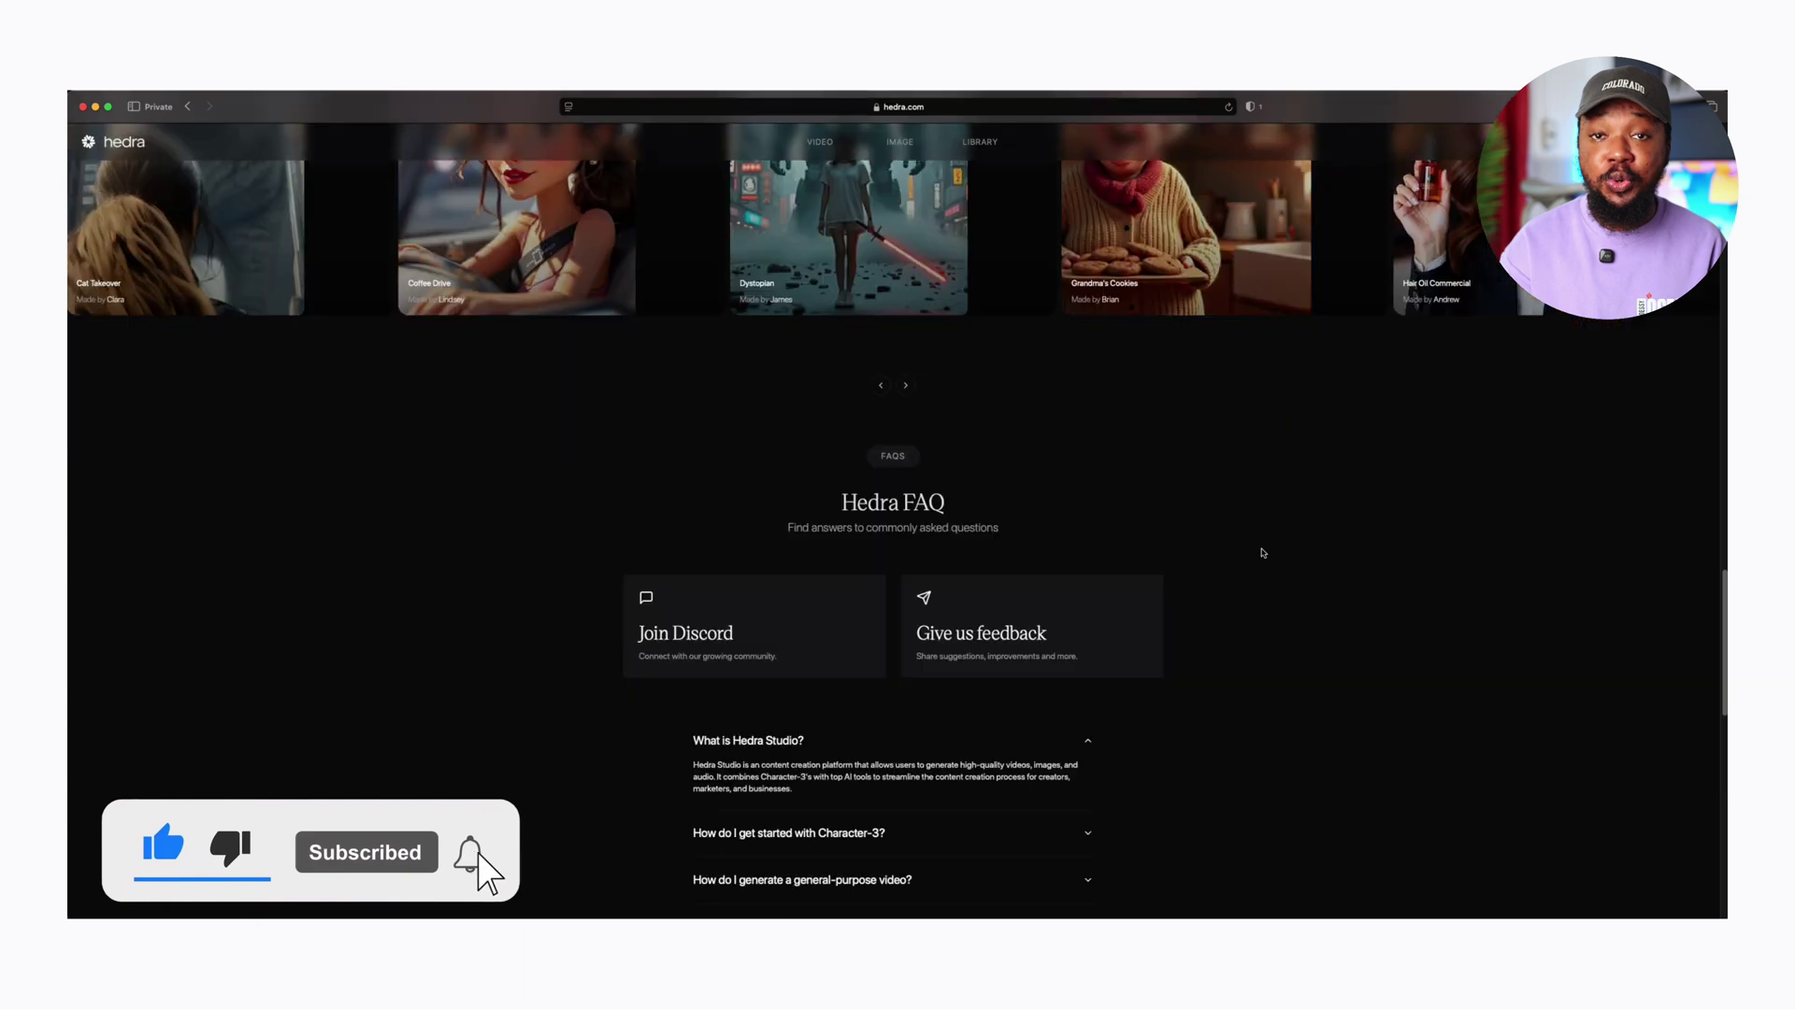
{"action": "scroll", "coordinate": [1262, 554], "scroll_direction": "down", "scroll_amount": 4}
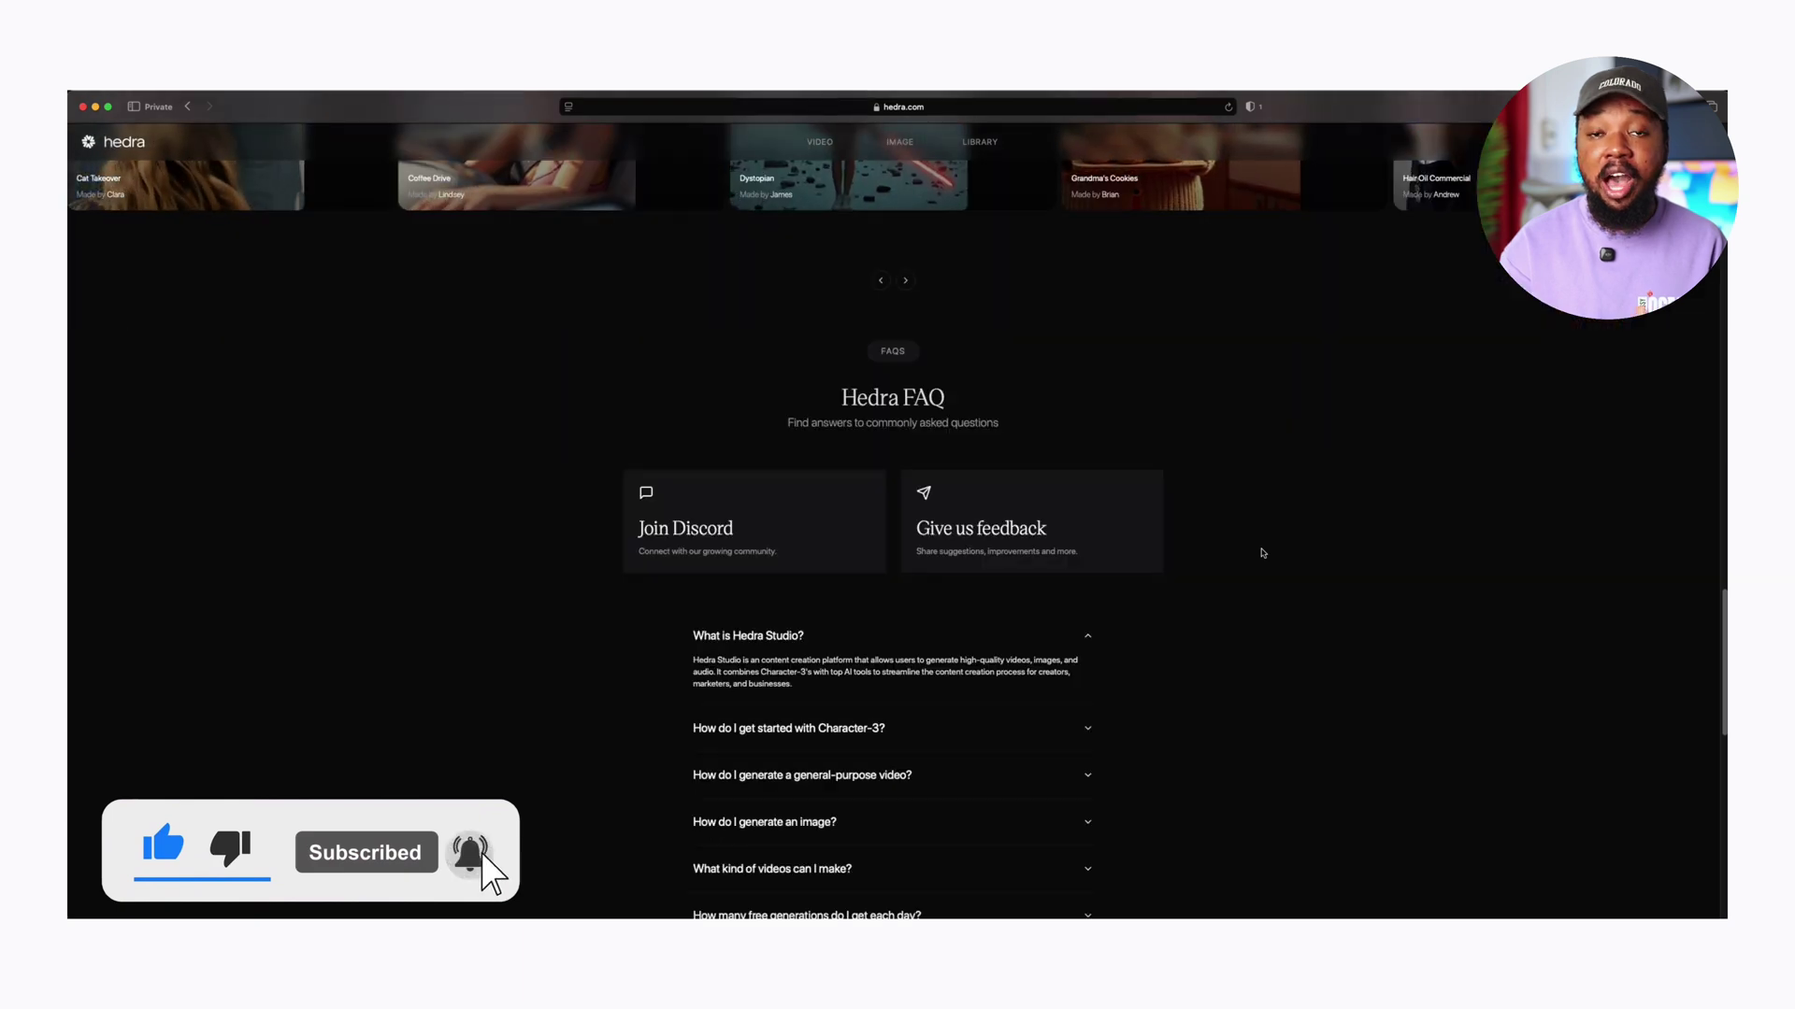
{"action": "scroll", "coordinate": [1262, 553], "scroll_direction": "up", "scroll_amount": 7}
{"action": "scroll", "coordinate": [1262, 553], "scroll_direction": "up", "scroll_amount": 15}
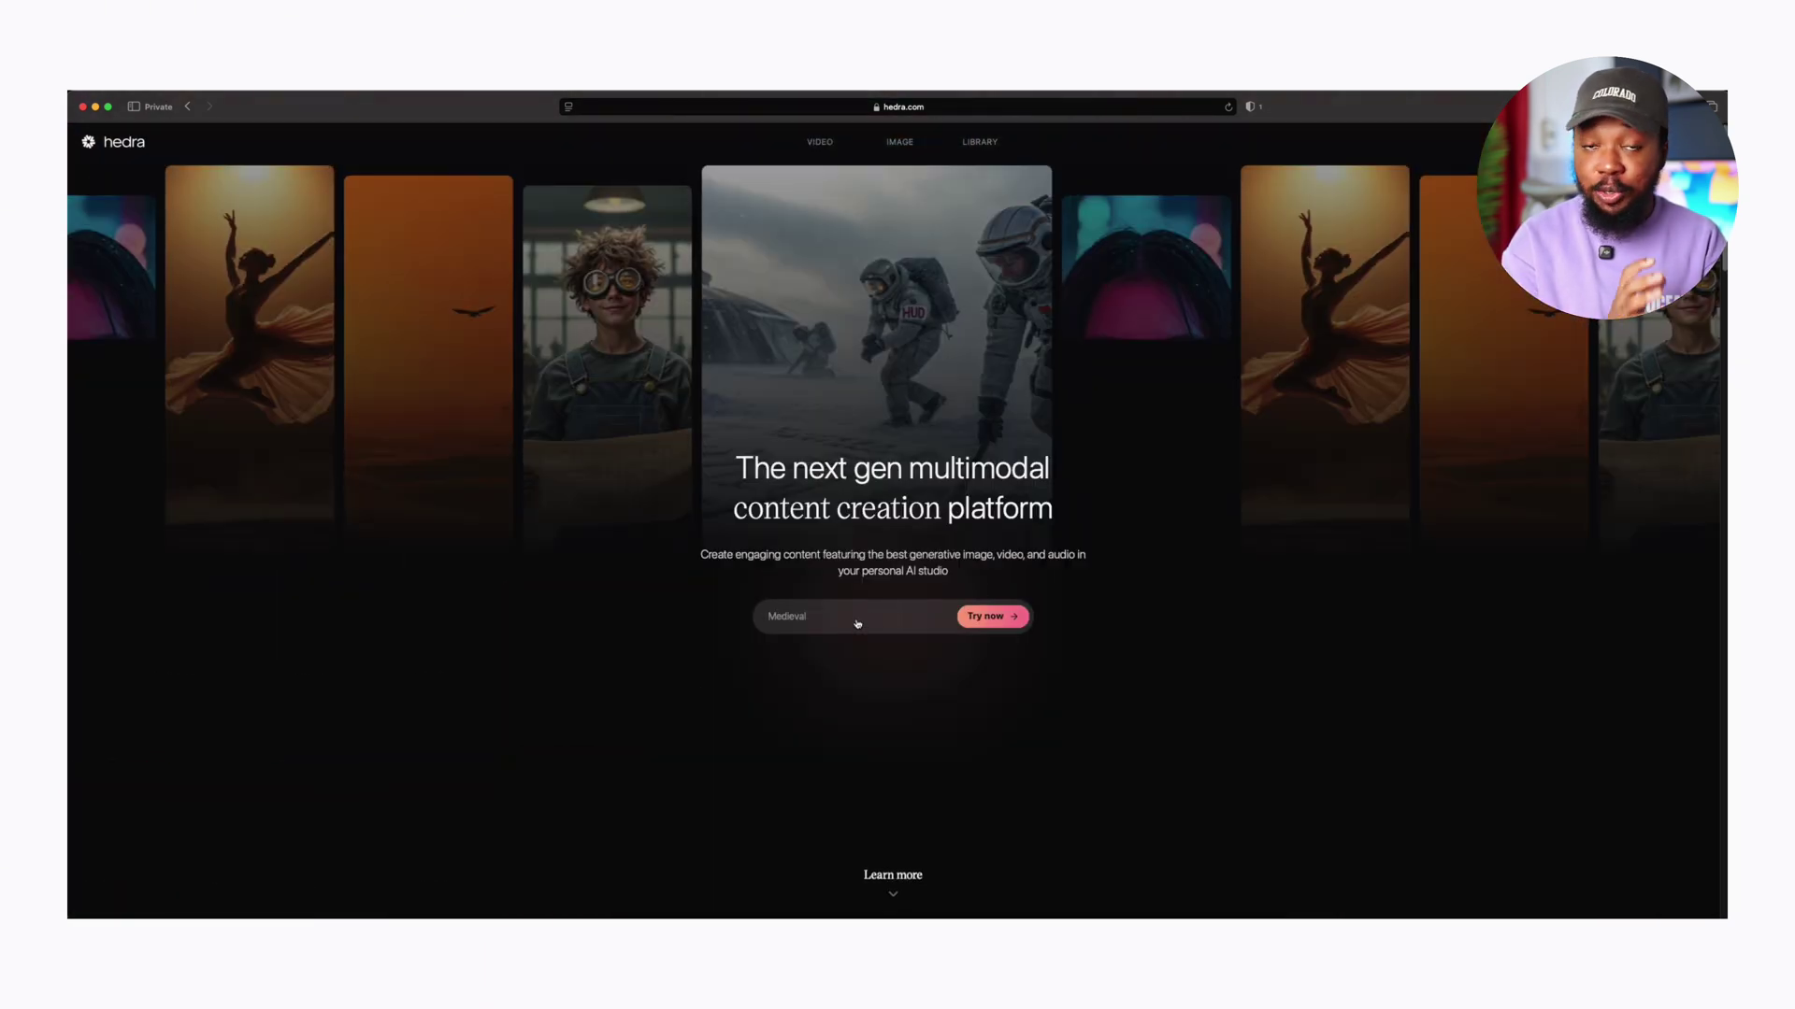
{"action": "left_click", "coordinate": [989, 616]}
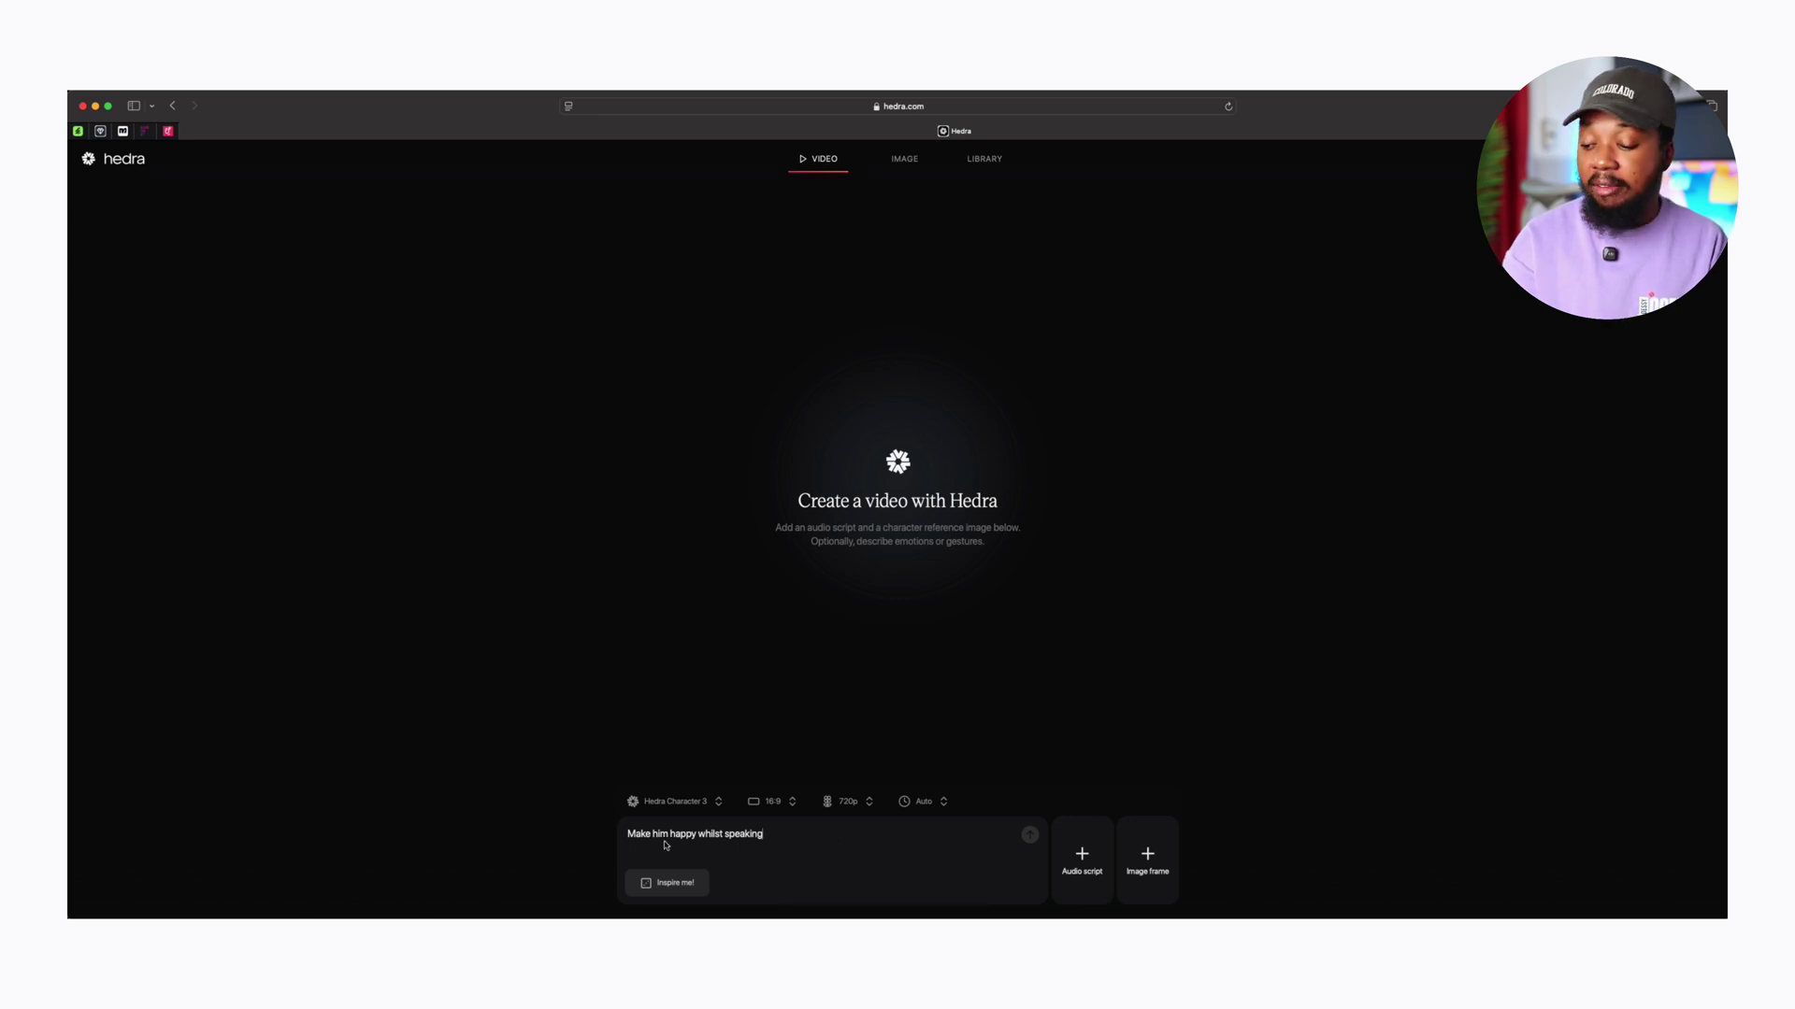
Clear the existing character prompt text.
{"action": "key", "text": "super+a"}
{"action": "key", "text": "super+c"}
{"action": "key", "text": "BackSpace"}
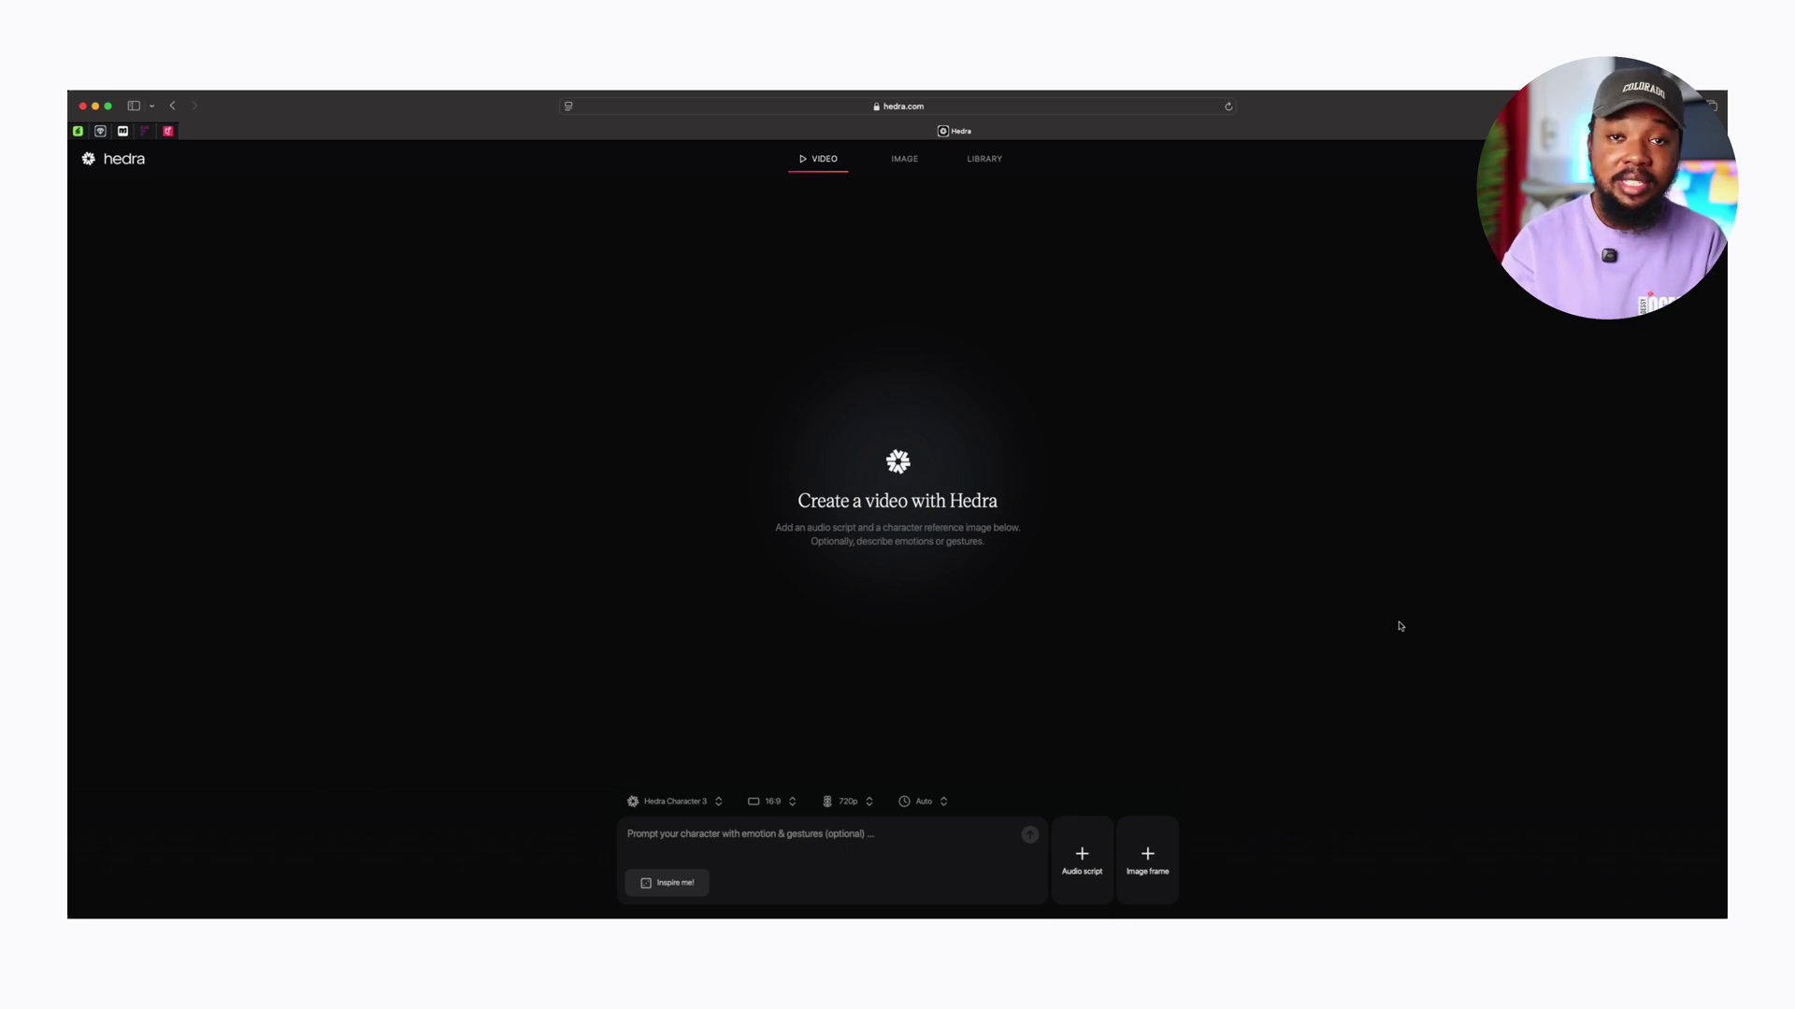
{"action": "key", "text": "super+v"}
{"action": "left_click_drag", "start_coordinate": [721, 852], "coordinate": [601, 834]}
{"action": "key", "text": "BackSpace"}
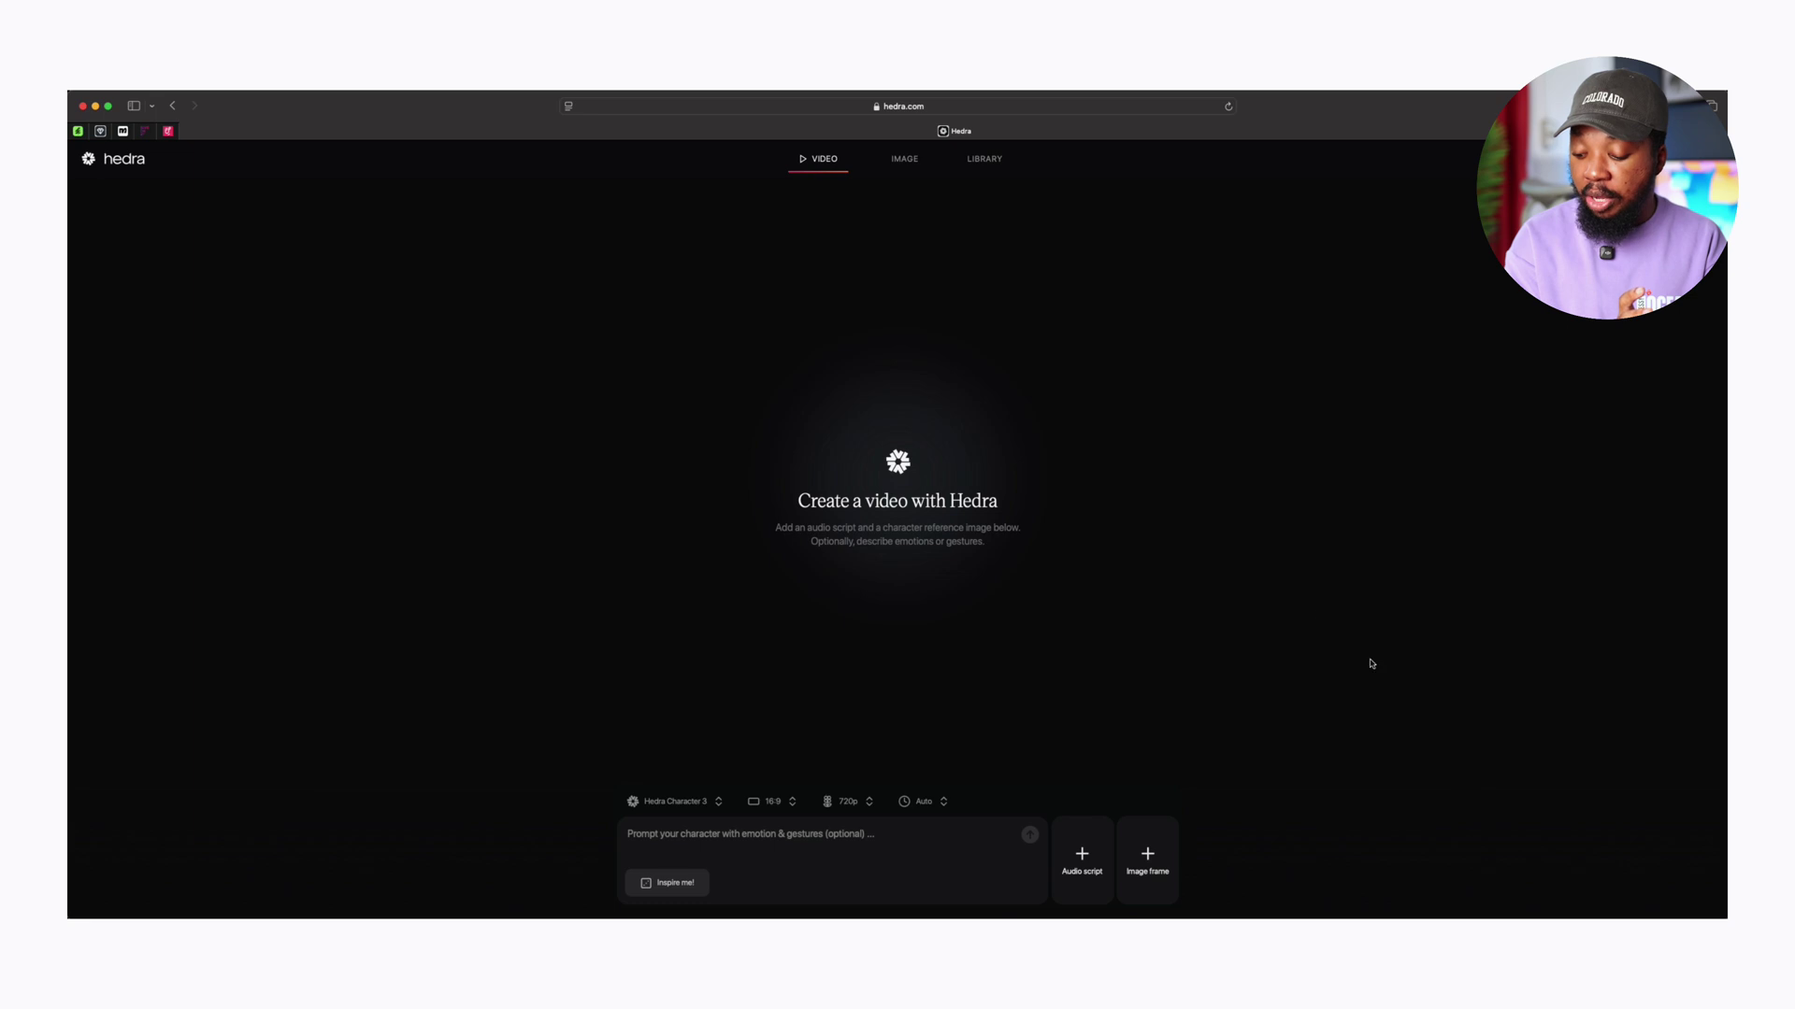
Upload the second ChatGPT cartoon image from Downloads as the character image.
{"action": "left_click", "coordinate": [1160, 852]}
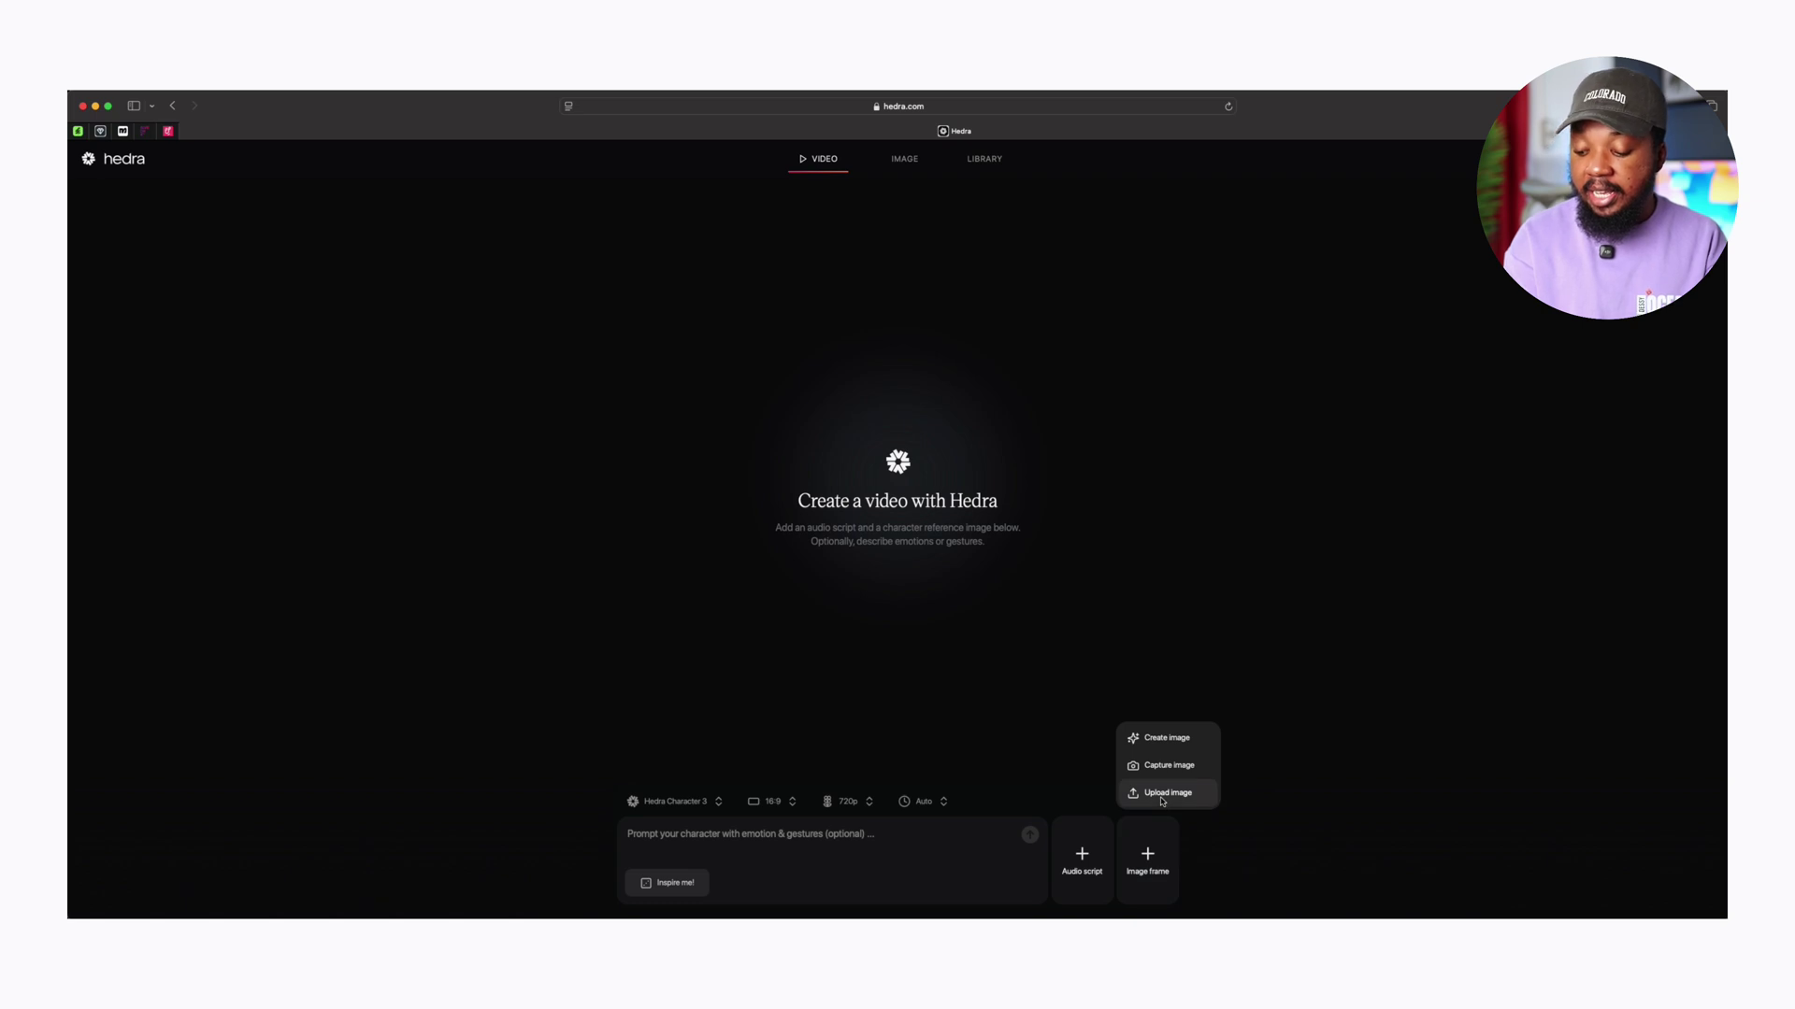
{"action": "left_click", "coordinate": [1162, 793]}
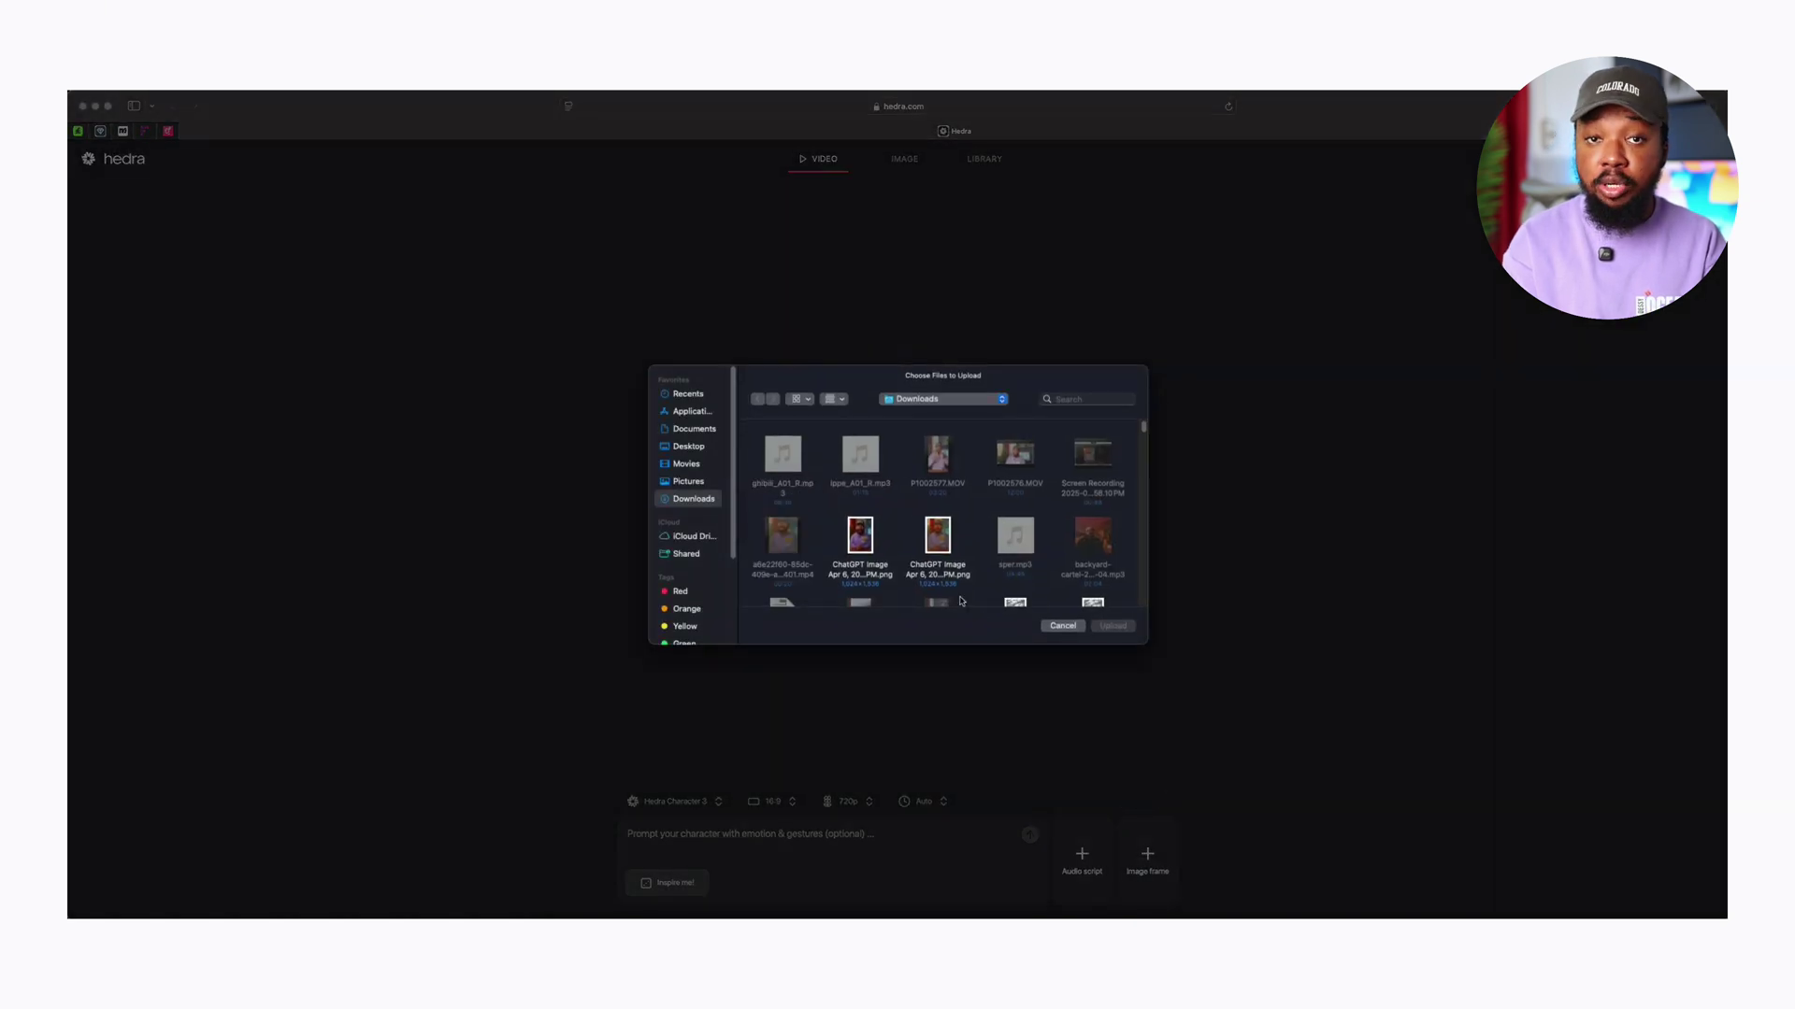
{"action": "left_click", "coordinate": [938, 541]}
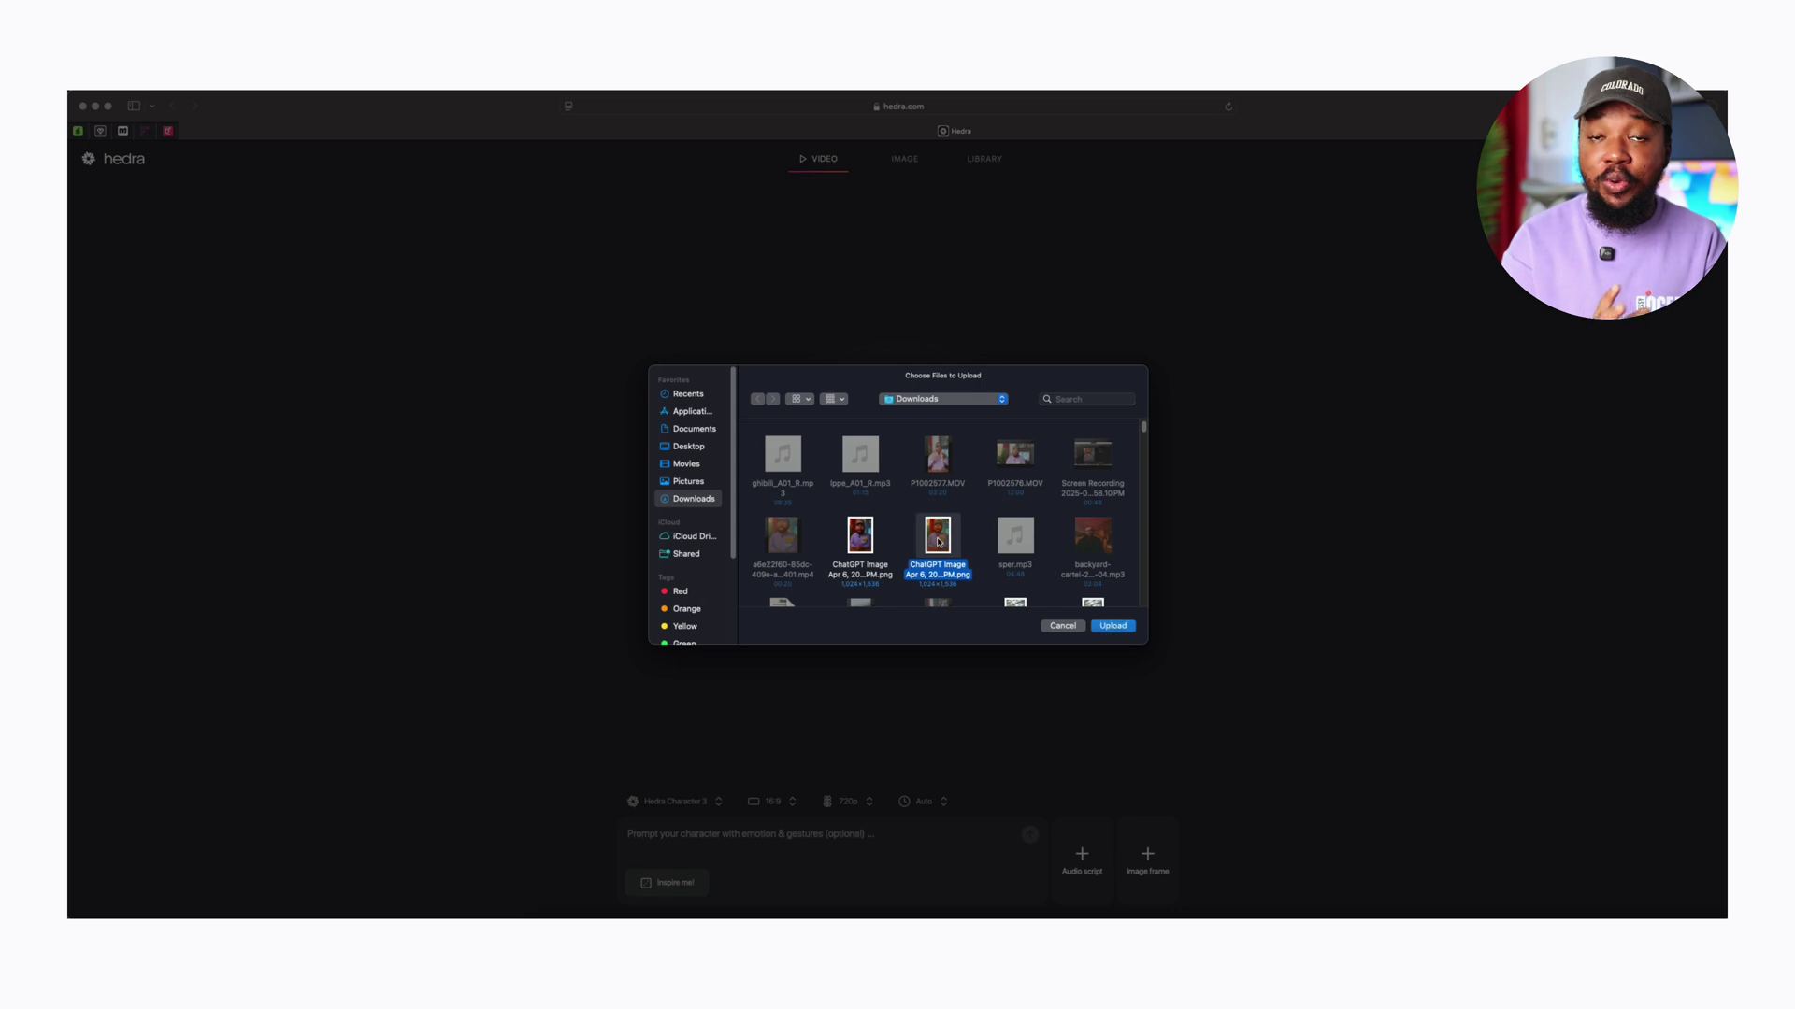
{"action": "left_click", "coordinate": [1113, 626]}
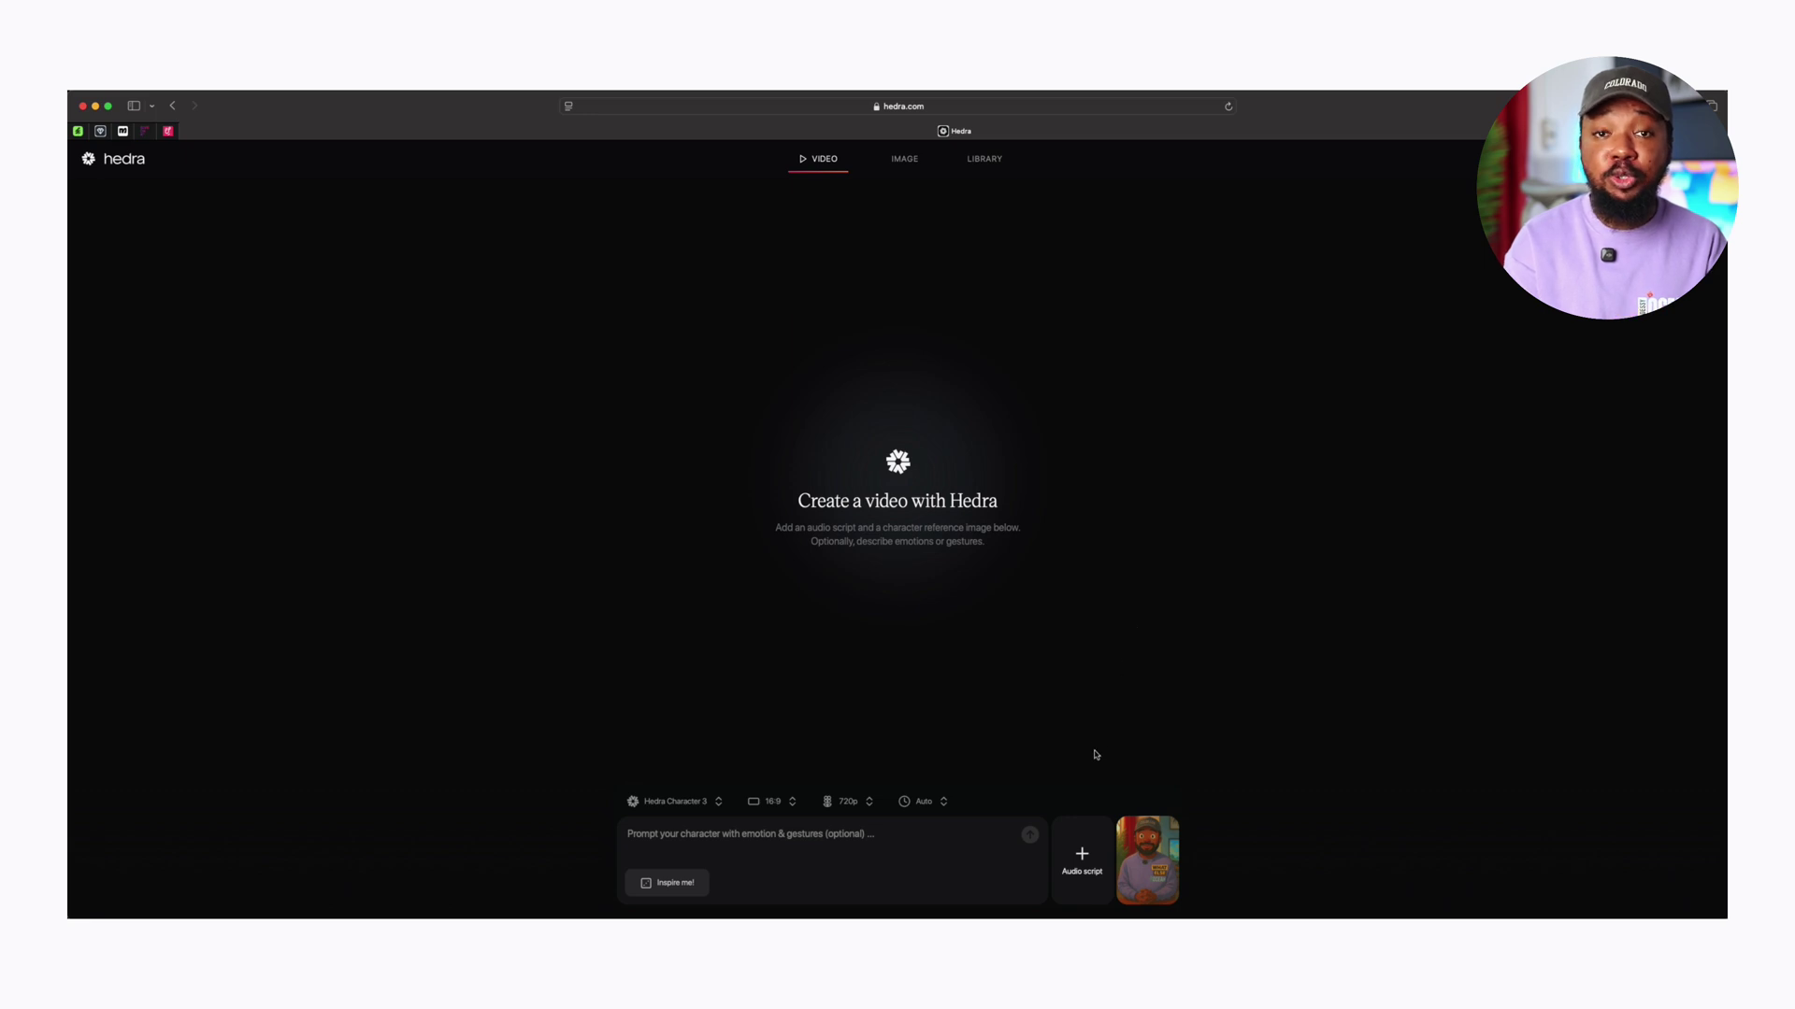
{"action": "left_click", "coordinate": [1084, 854]}
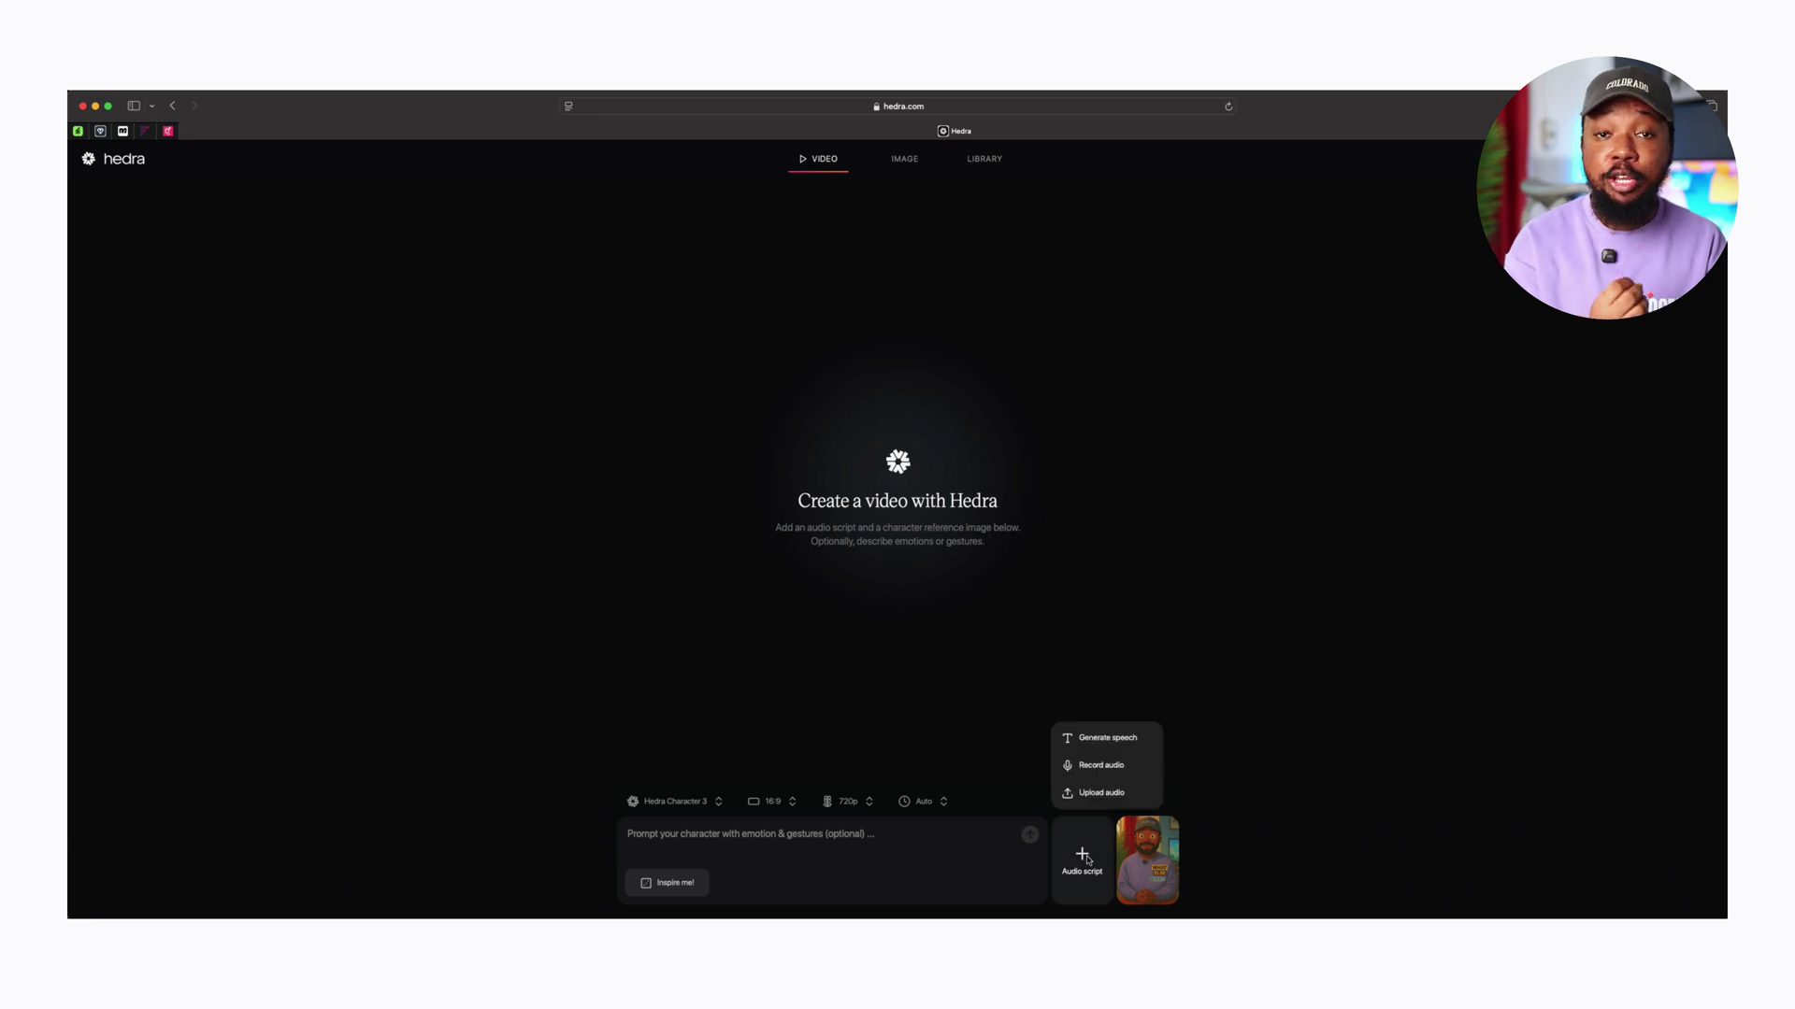
Upload lppe_A01_R.mp3, trim it to under 20 seconds, and add it to the video.
{"action": "left_click", "coordinate": [1113, 797]}
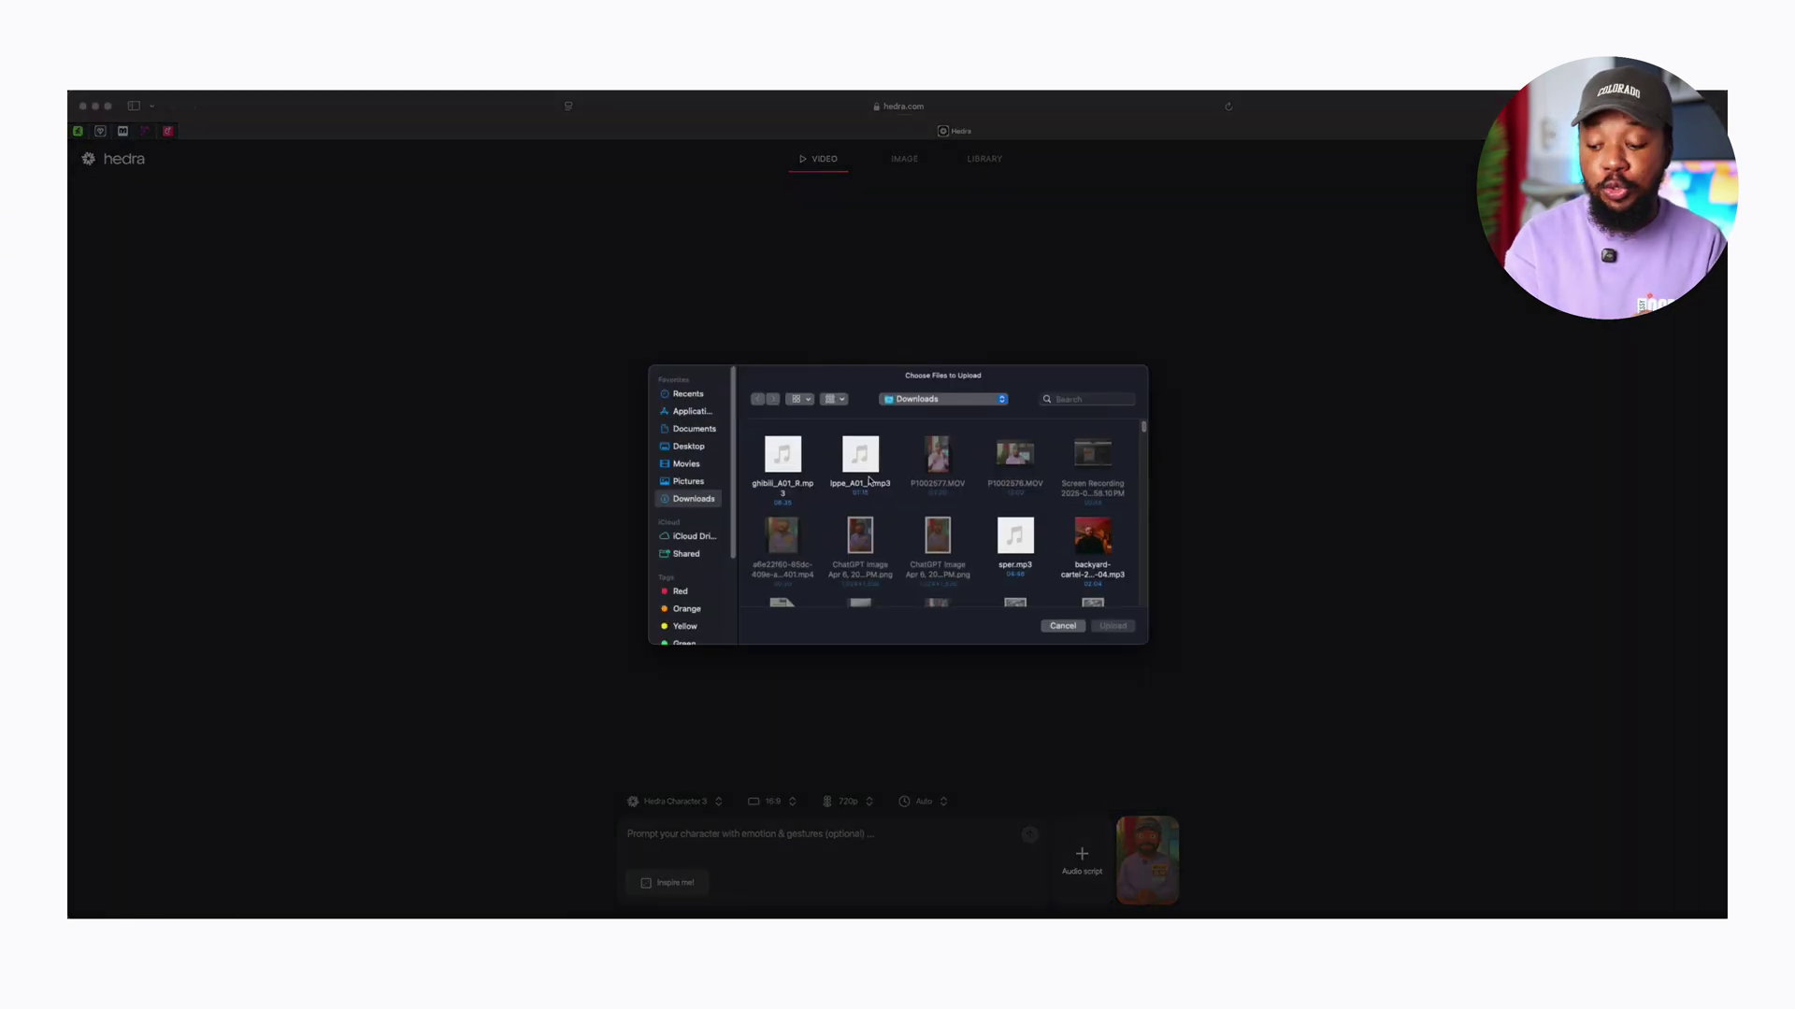
{"action": "mouse_move", "coordinate": [868, 477]}
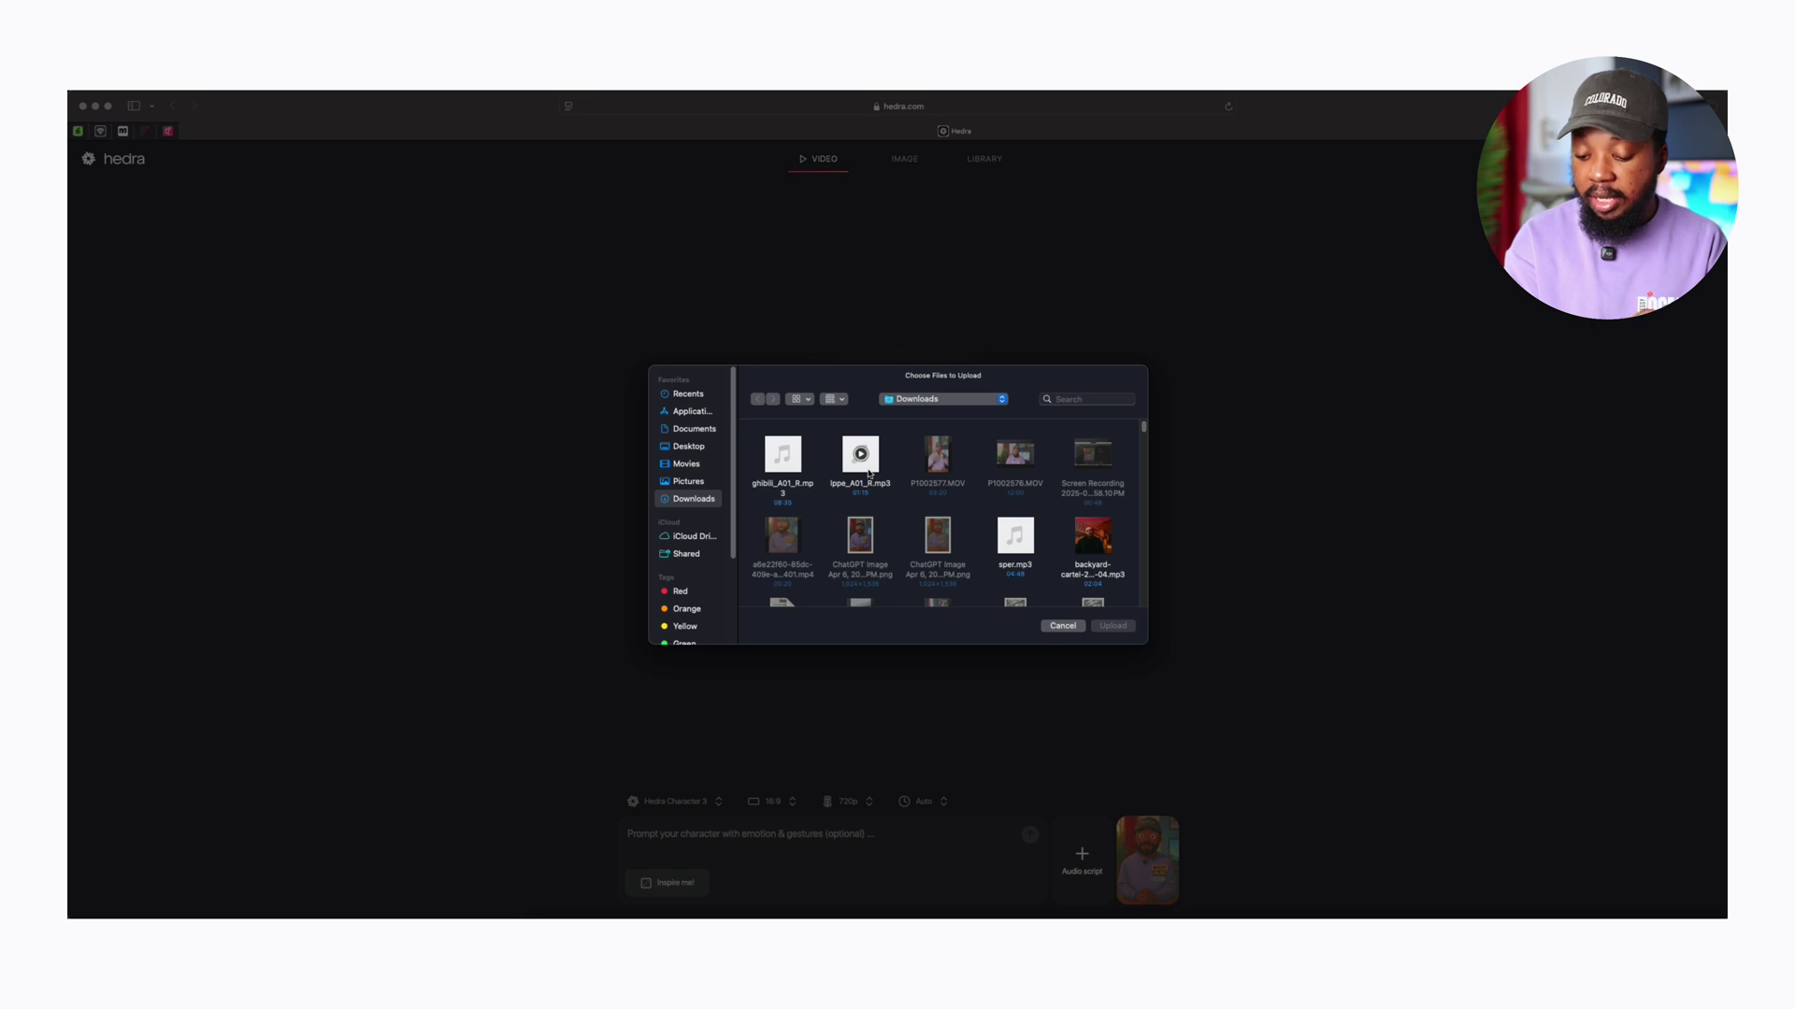
{"action": "left_click", "coordinate": [868, 474]}
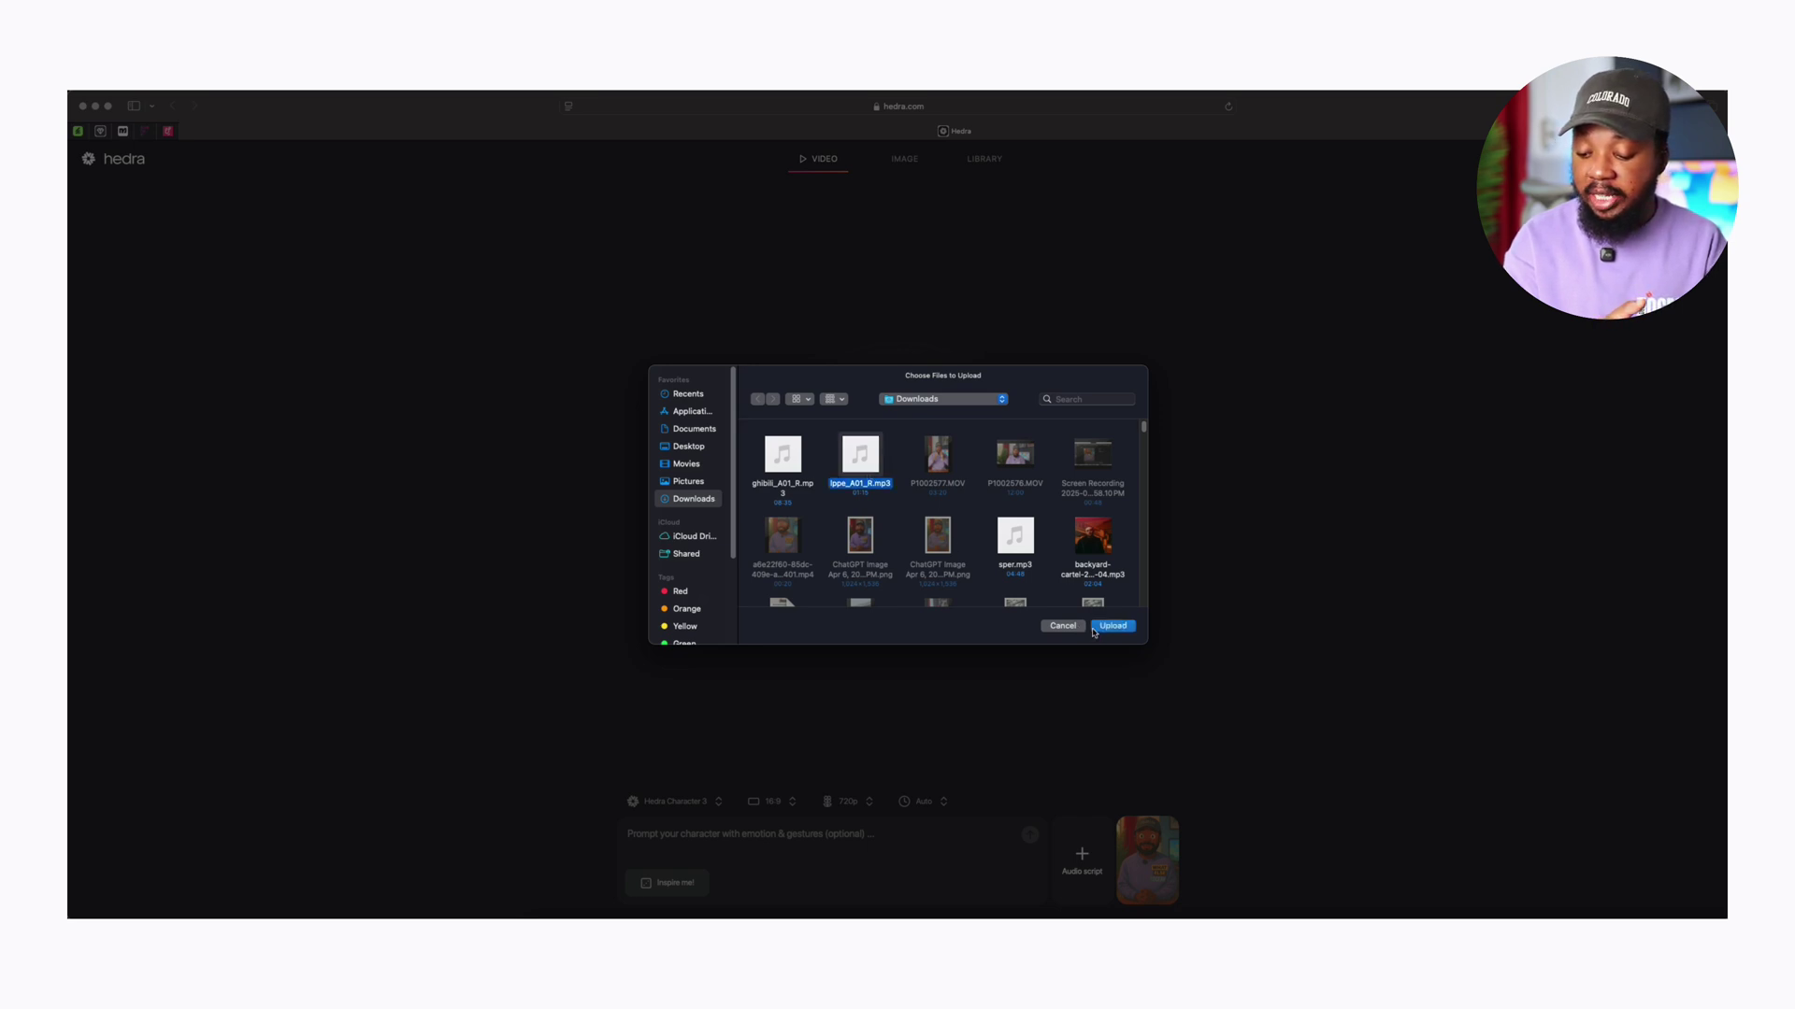
{"action": "left_click", "coordinate": [1095, 629]}
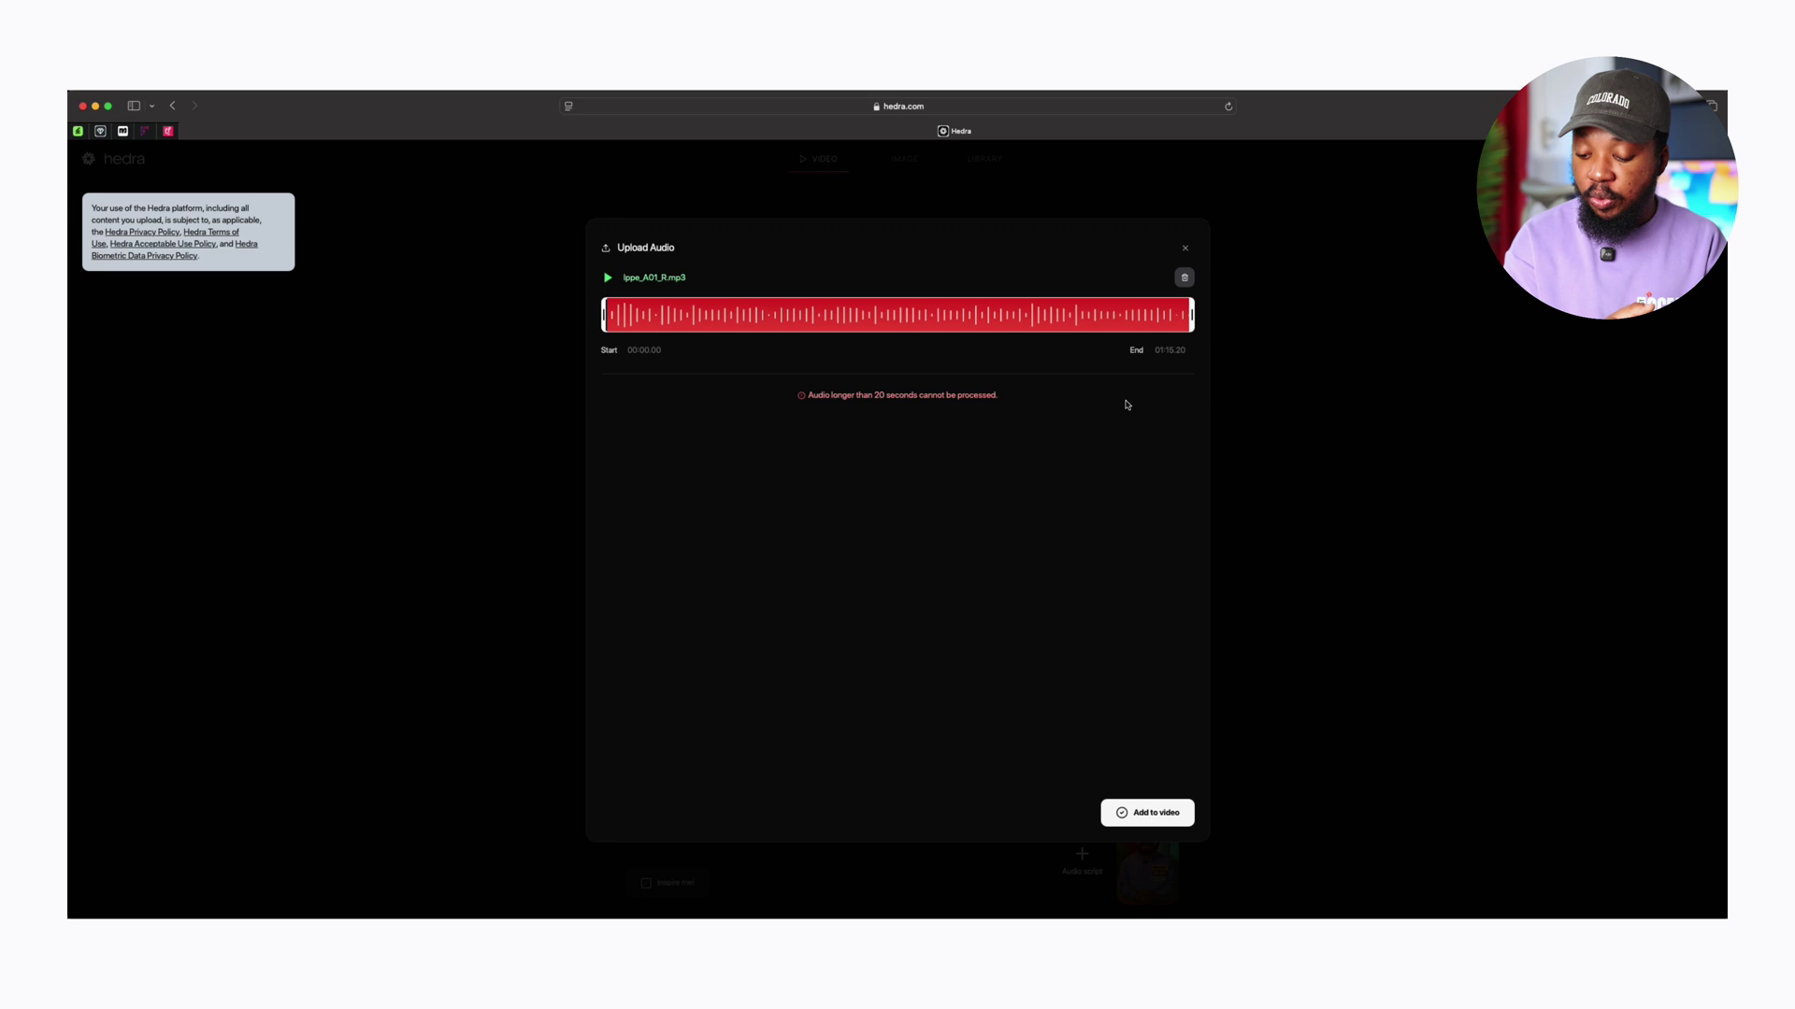
{"action": "left_click_drag", "start_coordinate": [1192, 315], "coordinate": [763, 560]}
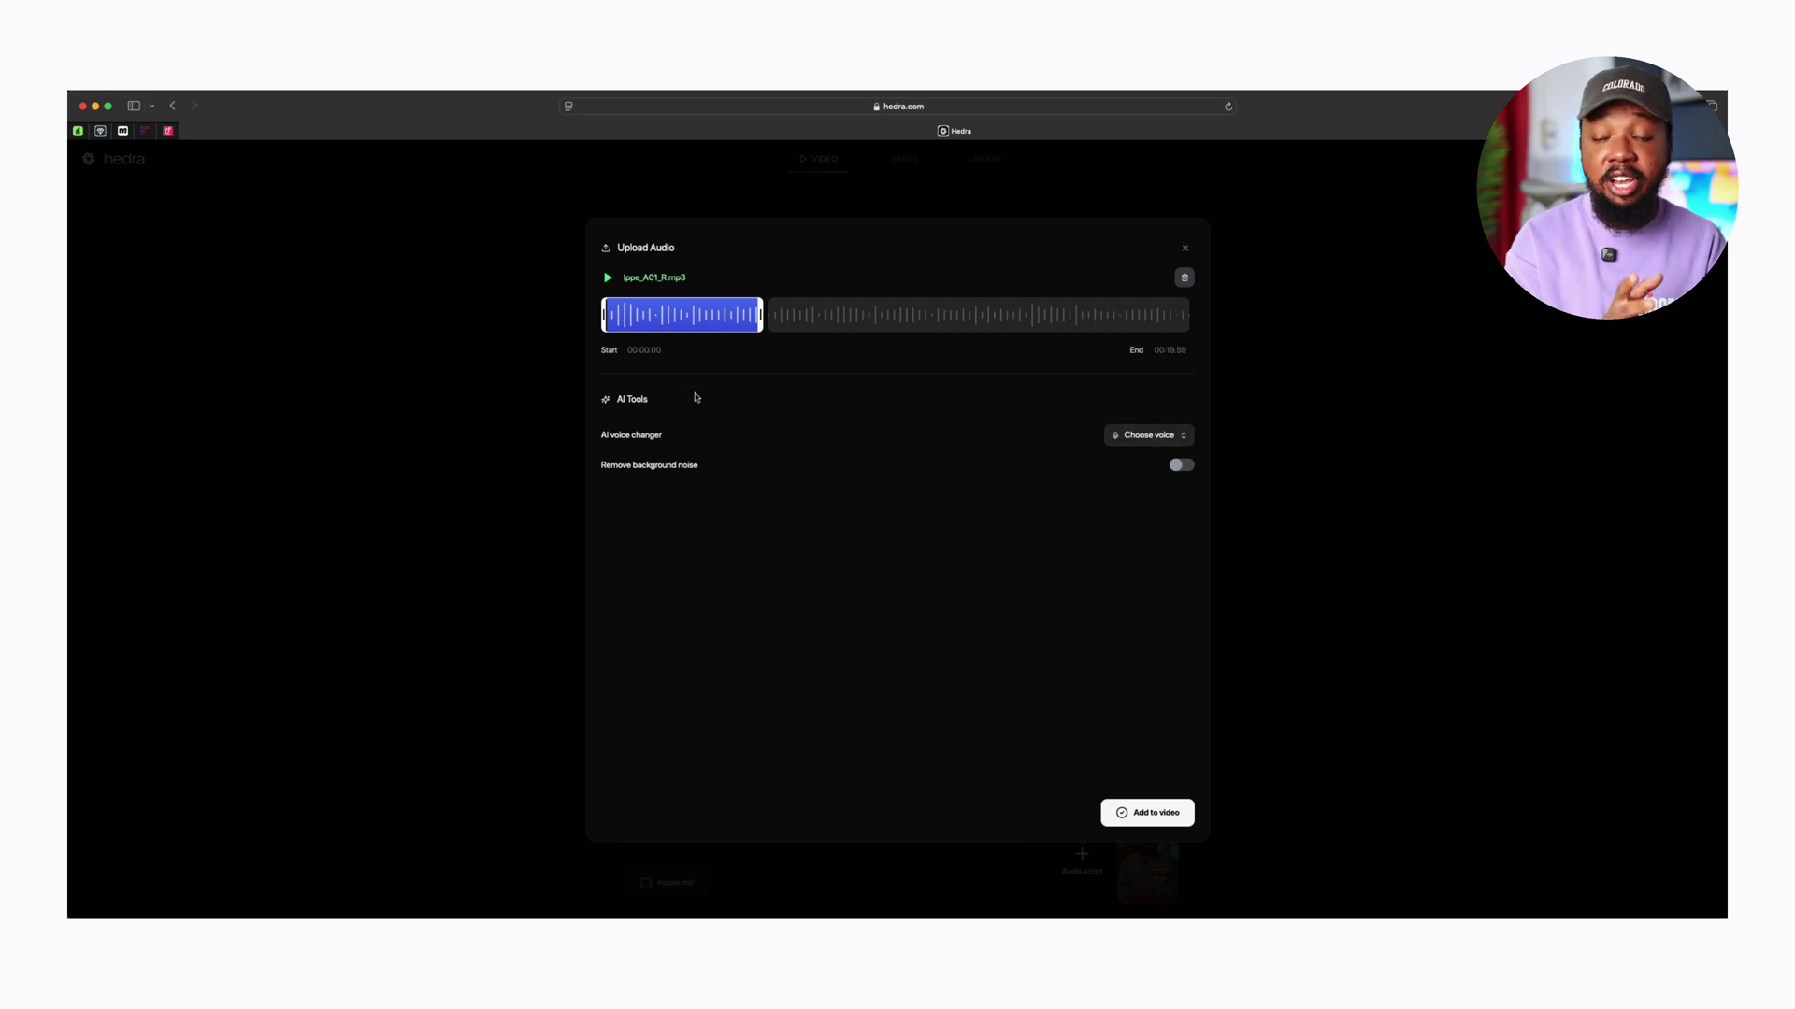
{"action": "left_click", "coordinate": [1152, 811]}
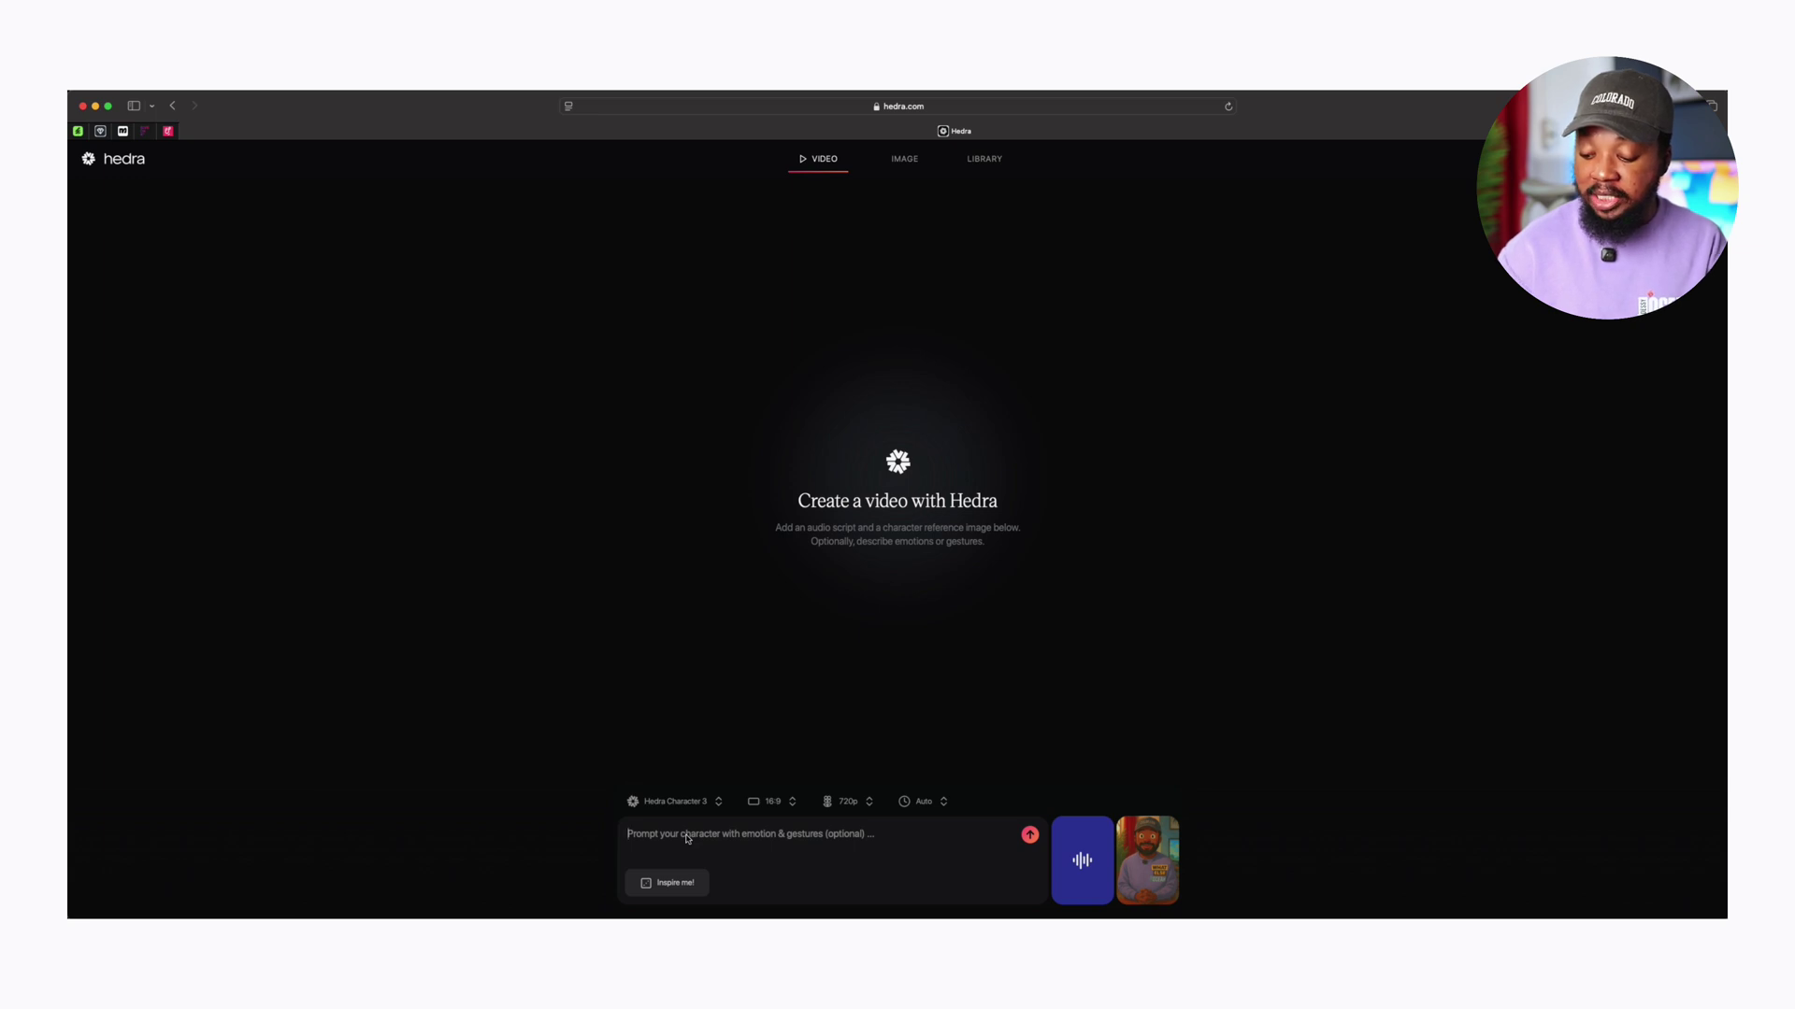
Enter the prompt 'Make him happy whilst talking' and keep 16:9, 720p and Auto duration.
{"action": "type", "text": "Makw"}
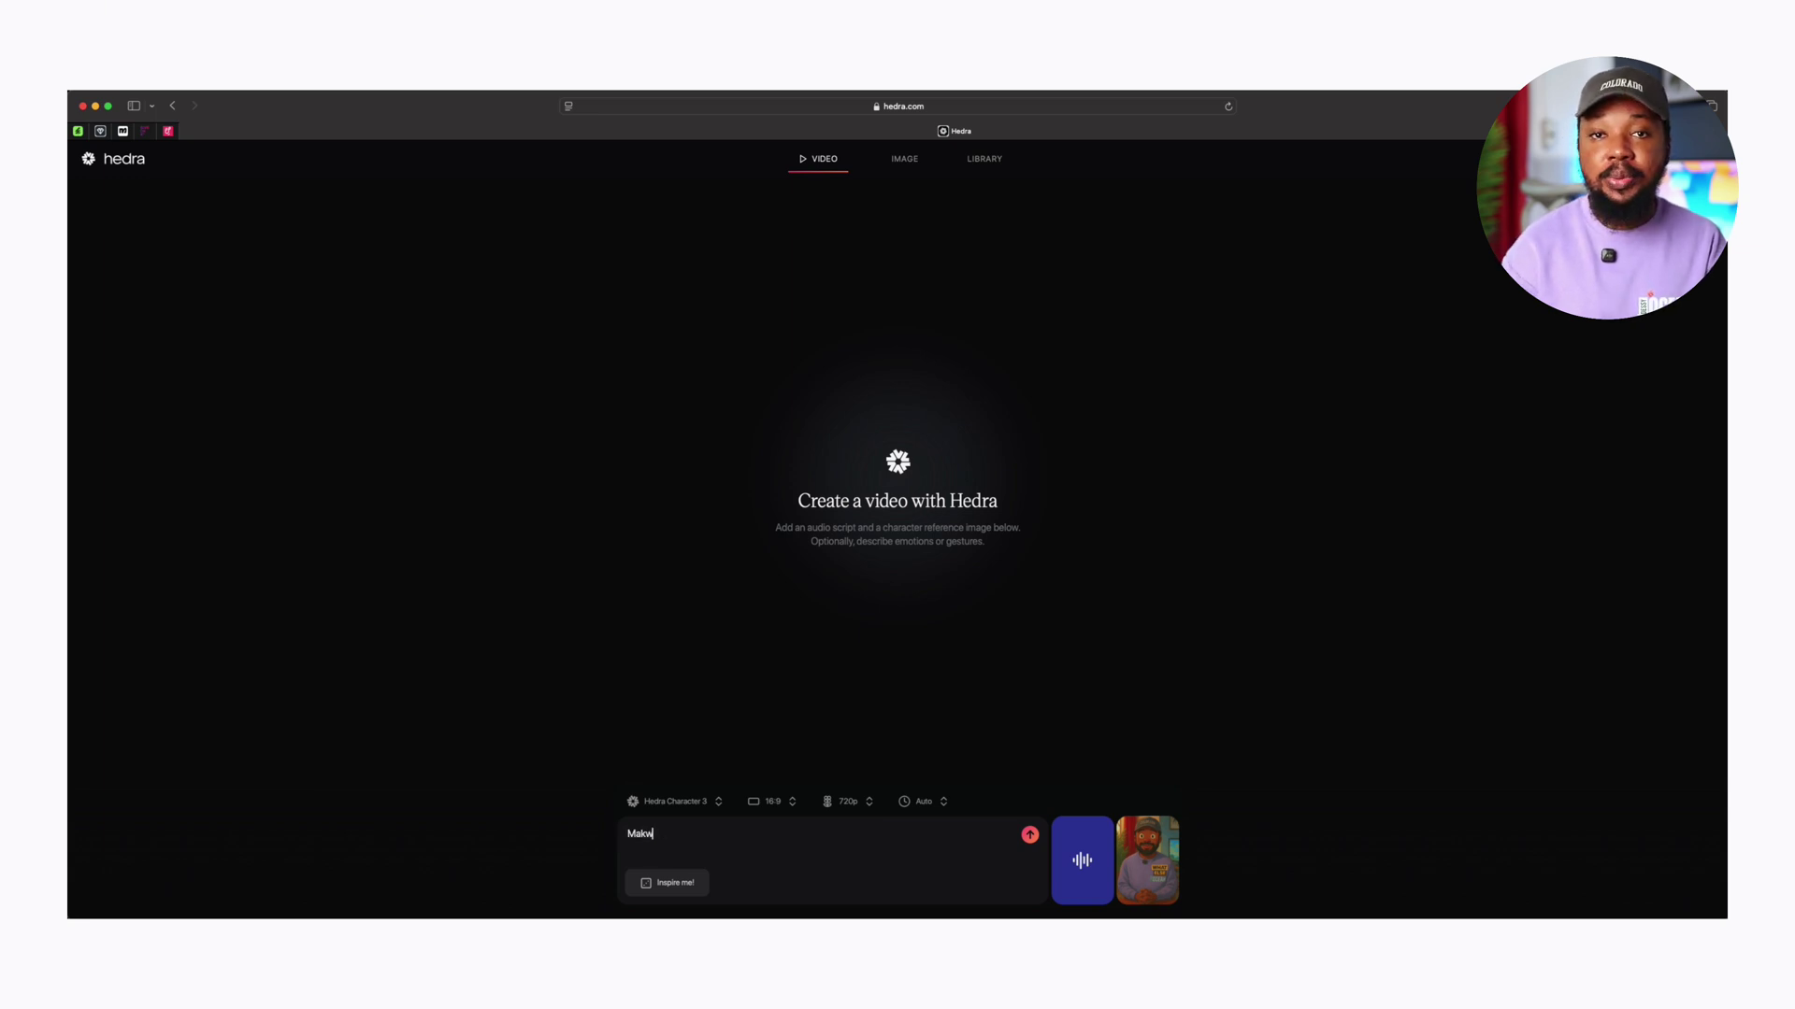
{"action": "key", "text": "BackSpace"}
{"action": "type", "text": "e him hap"}
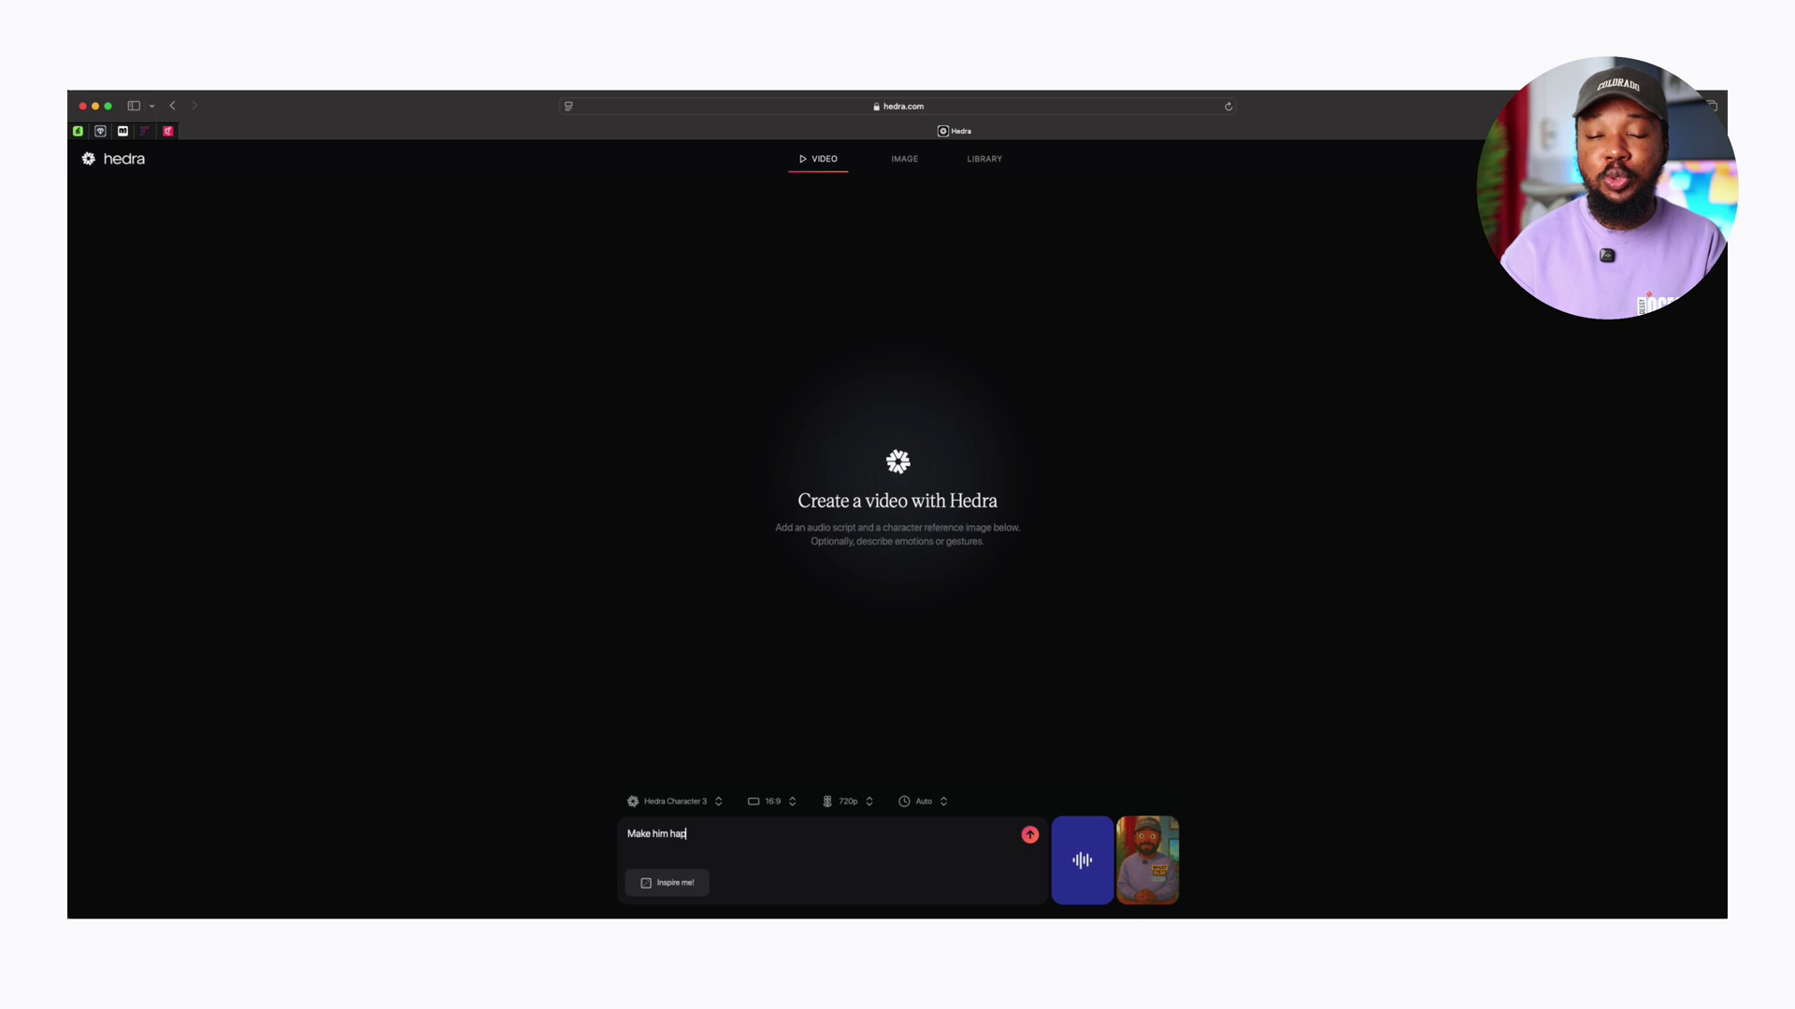
{"action": "type", "text": "py whils"}
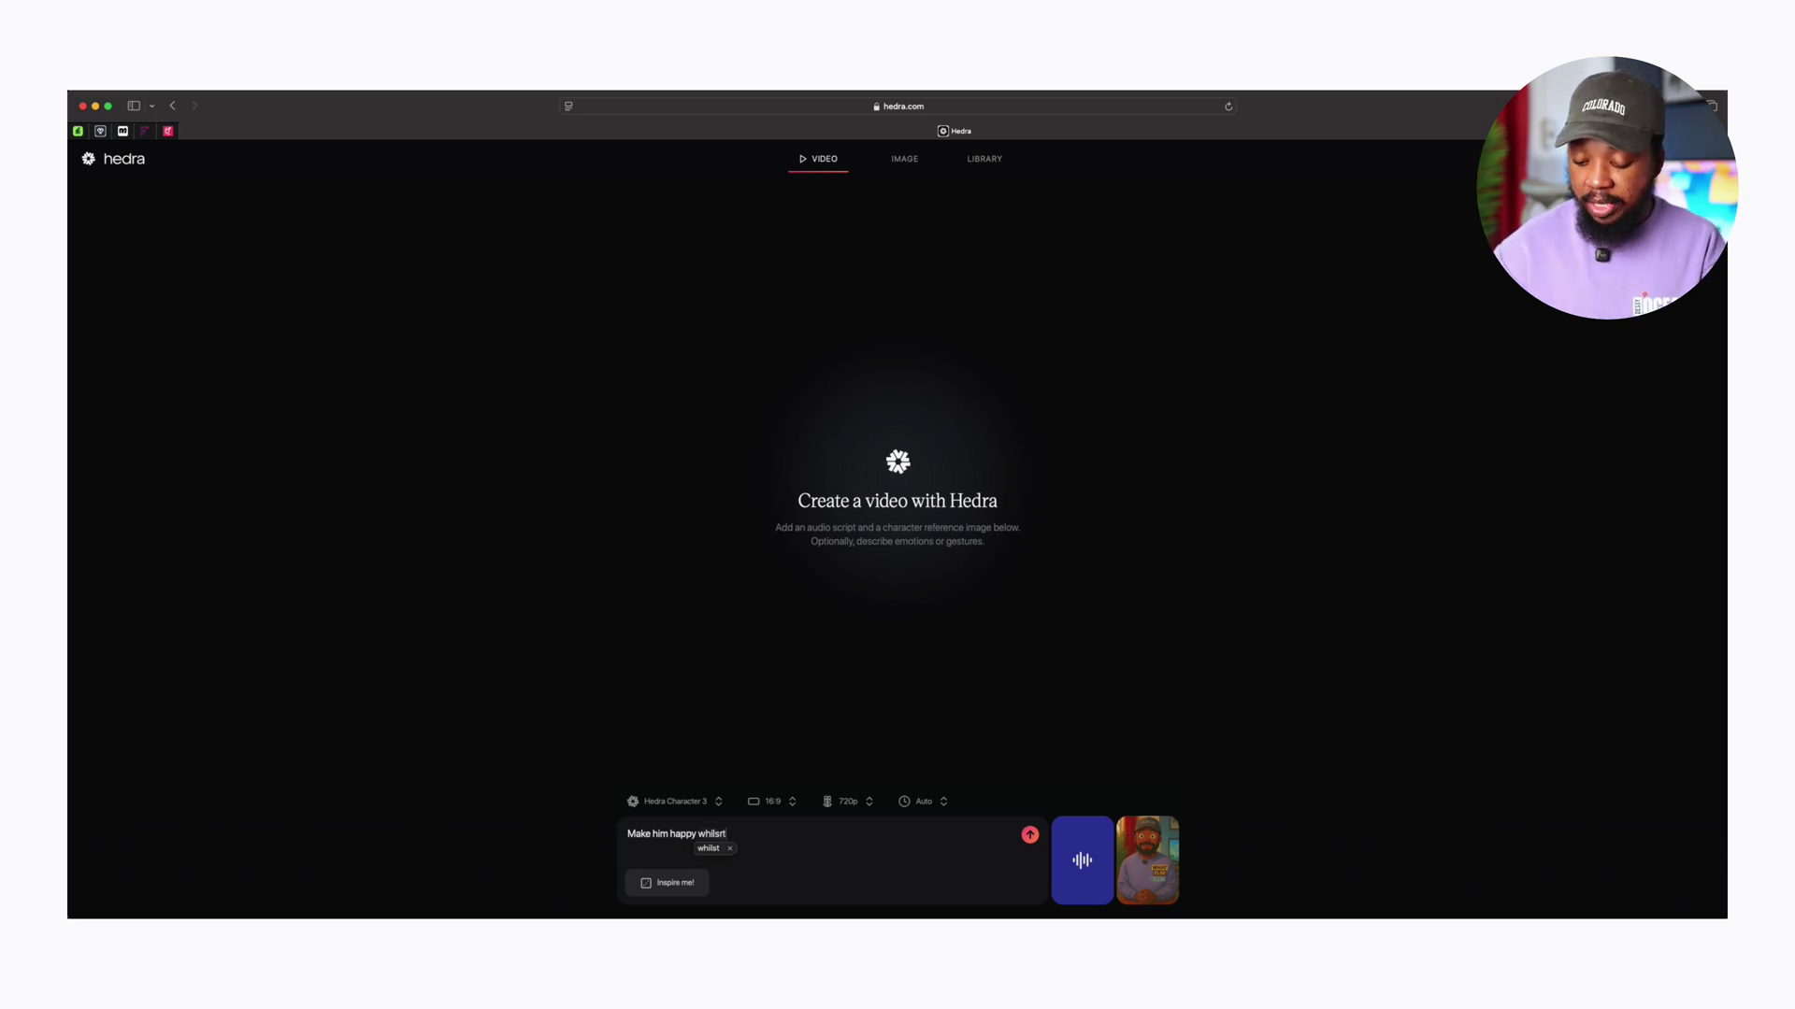
{"action": "type", "text": "t talk"}
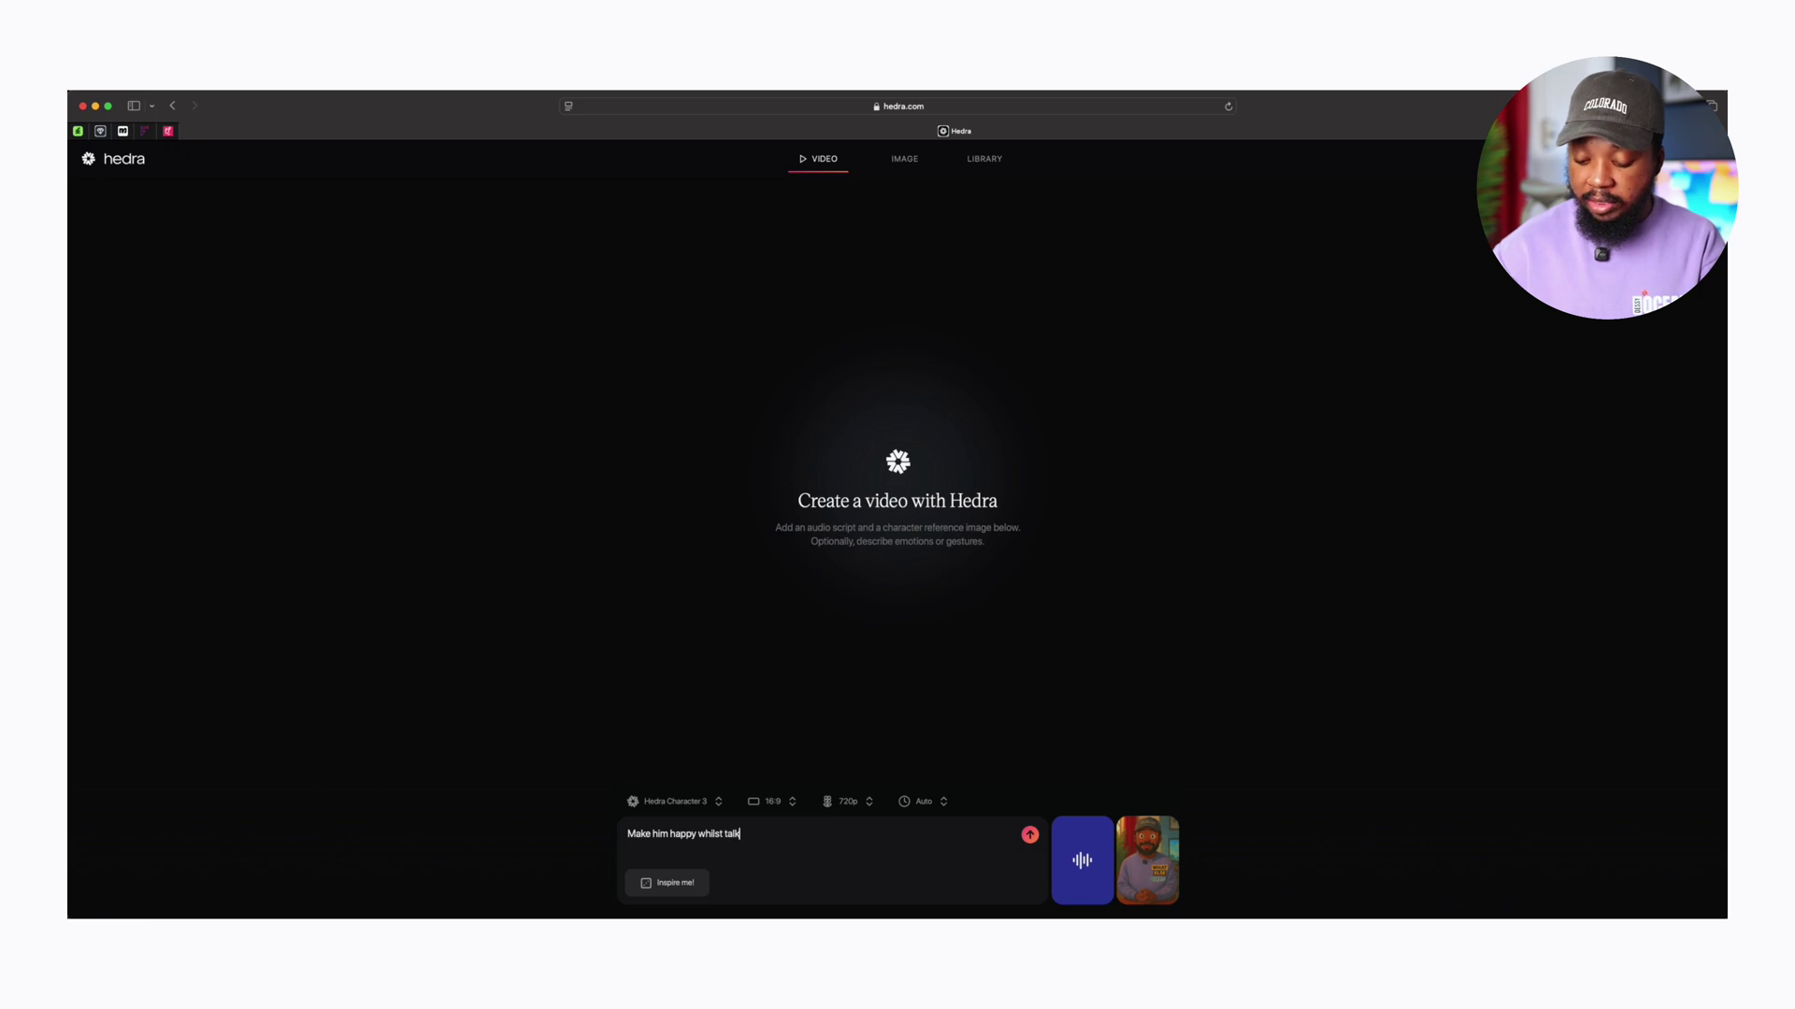
{"action": "type", "text": "ing"}
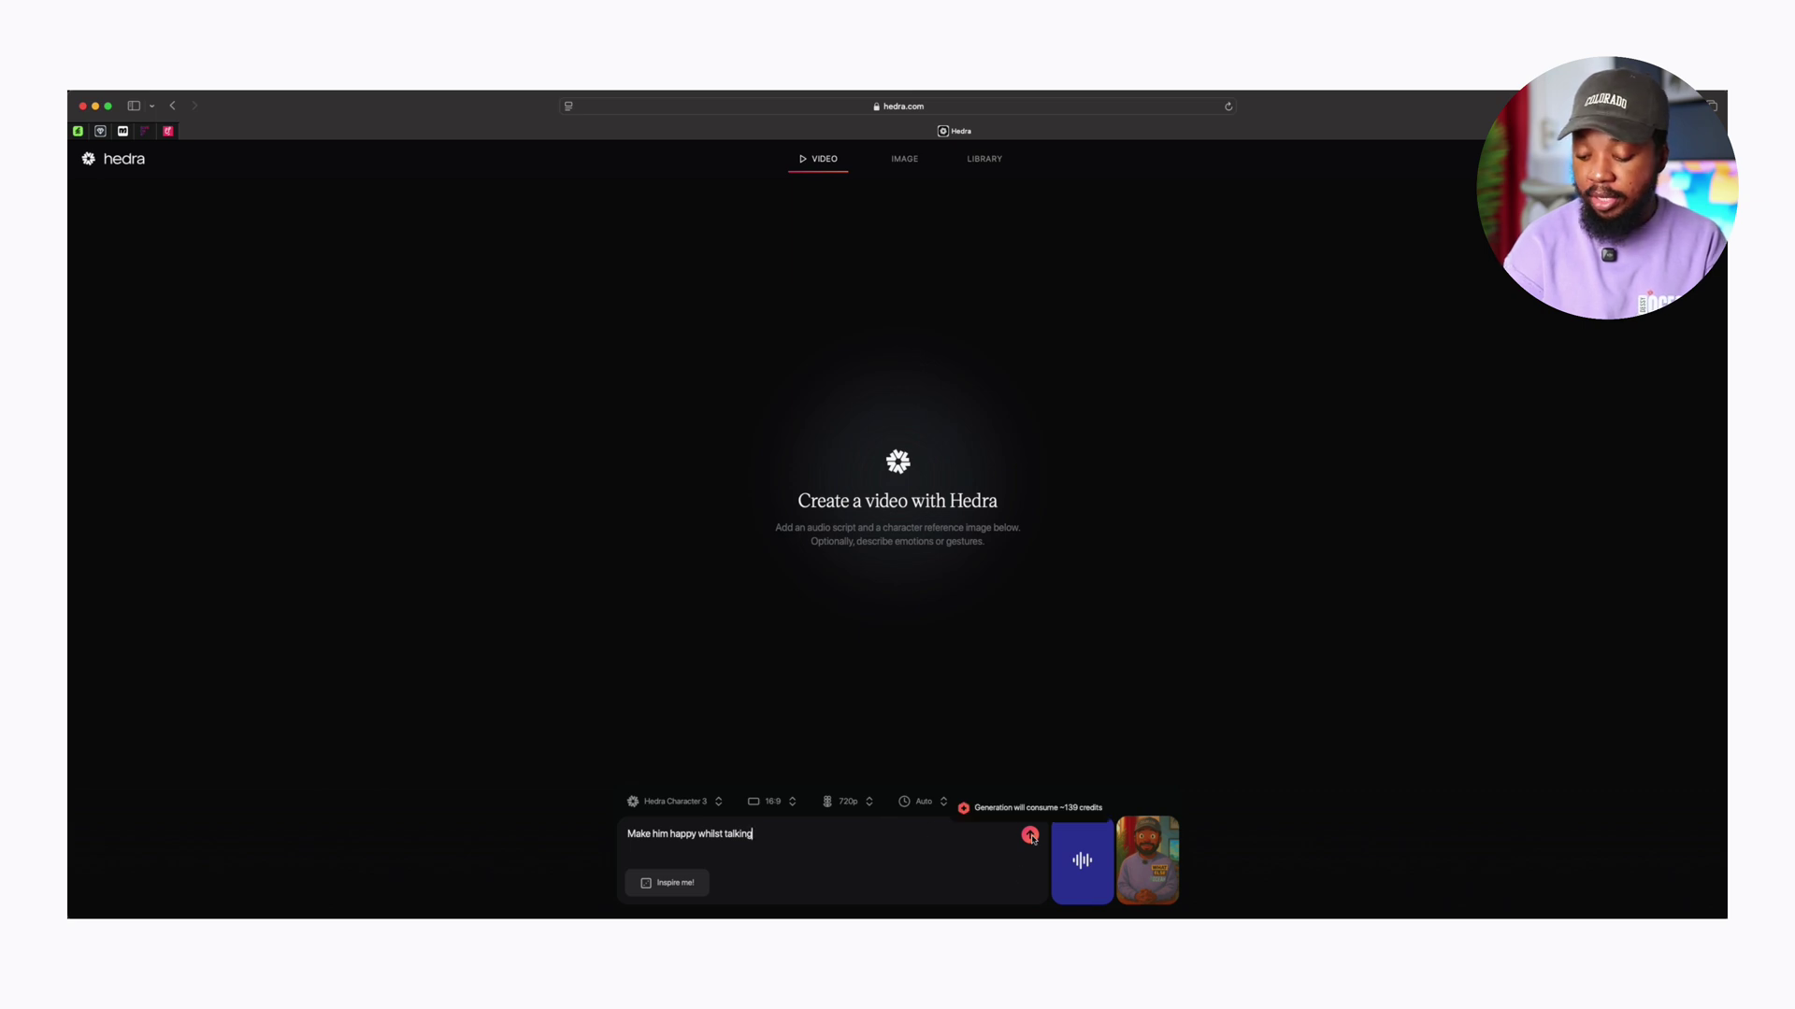
{"action": "left_click", "coordinate": [769, 806]}
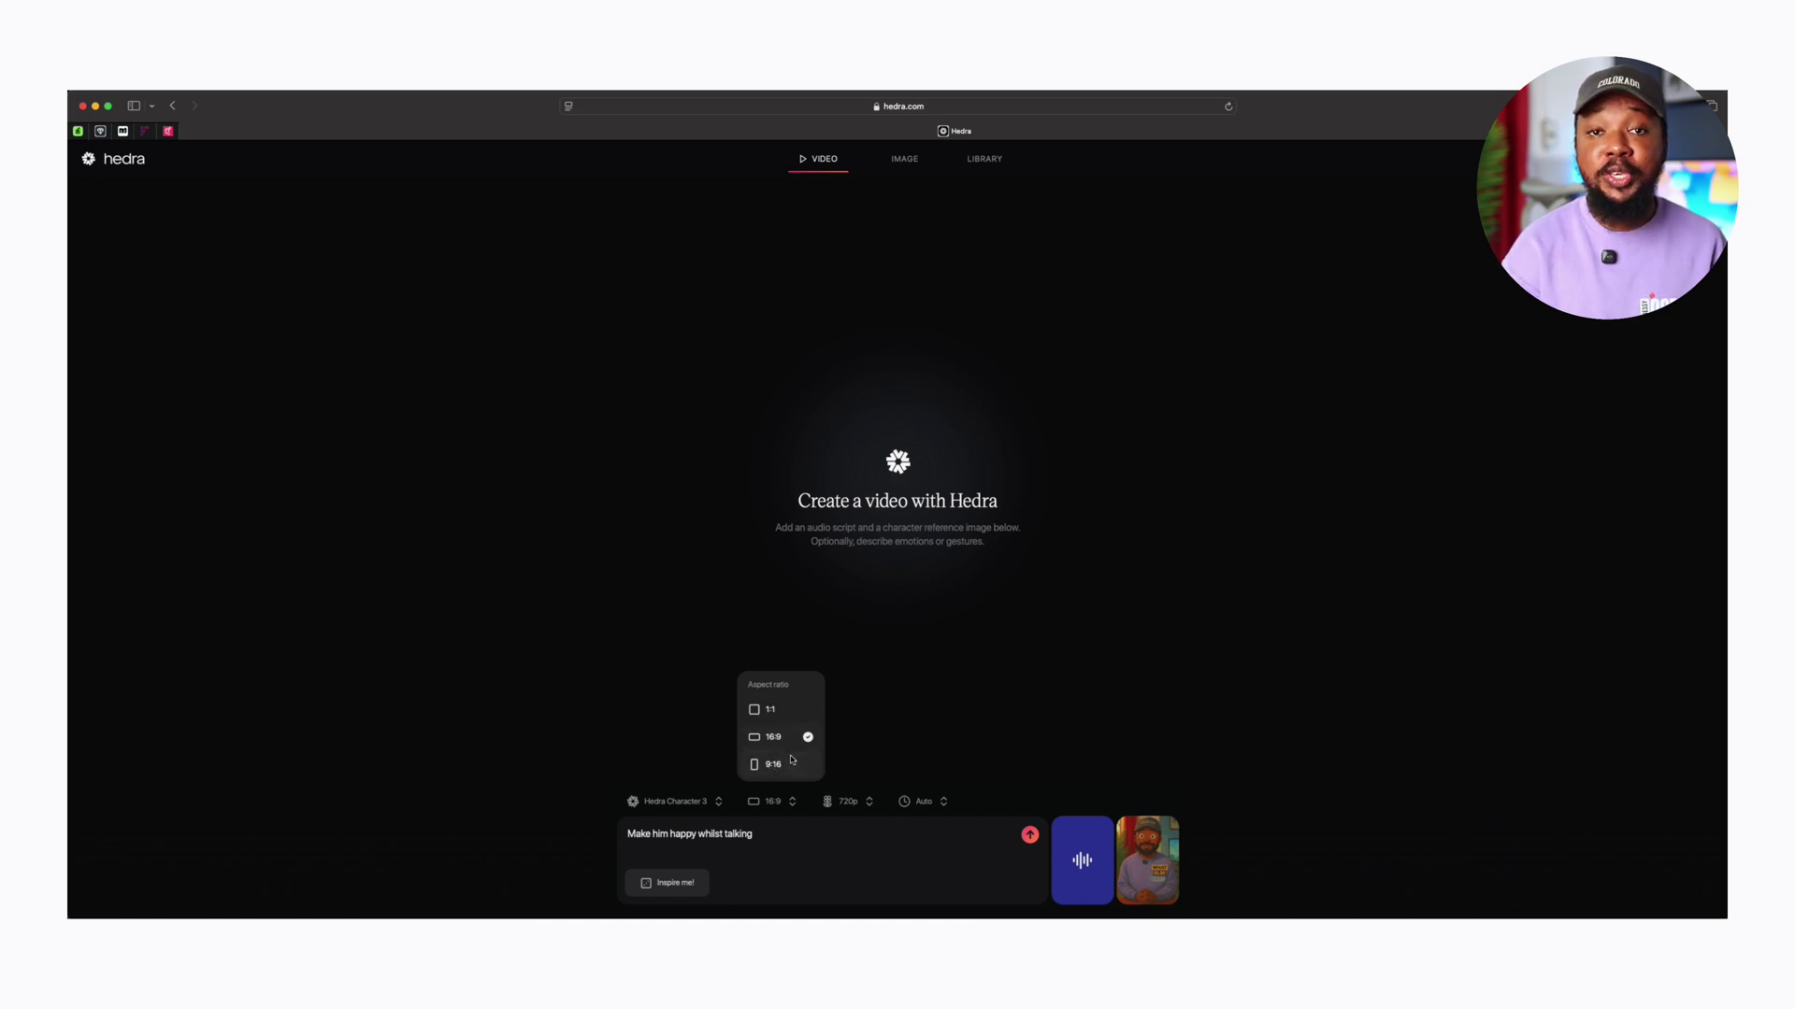
{"action": "left_click", "coordinate": [851, 801]}
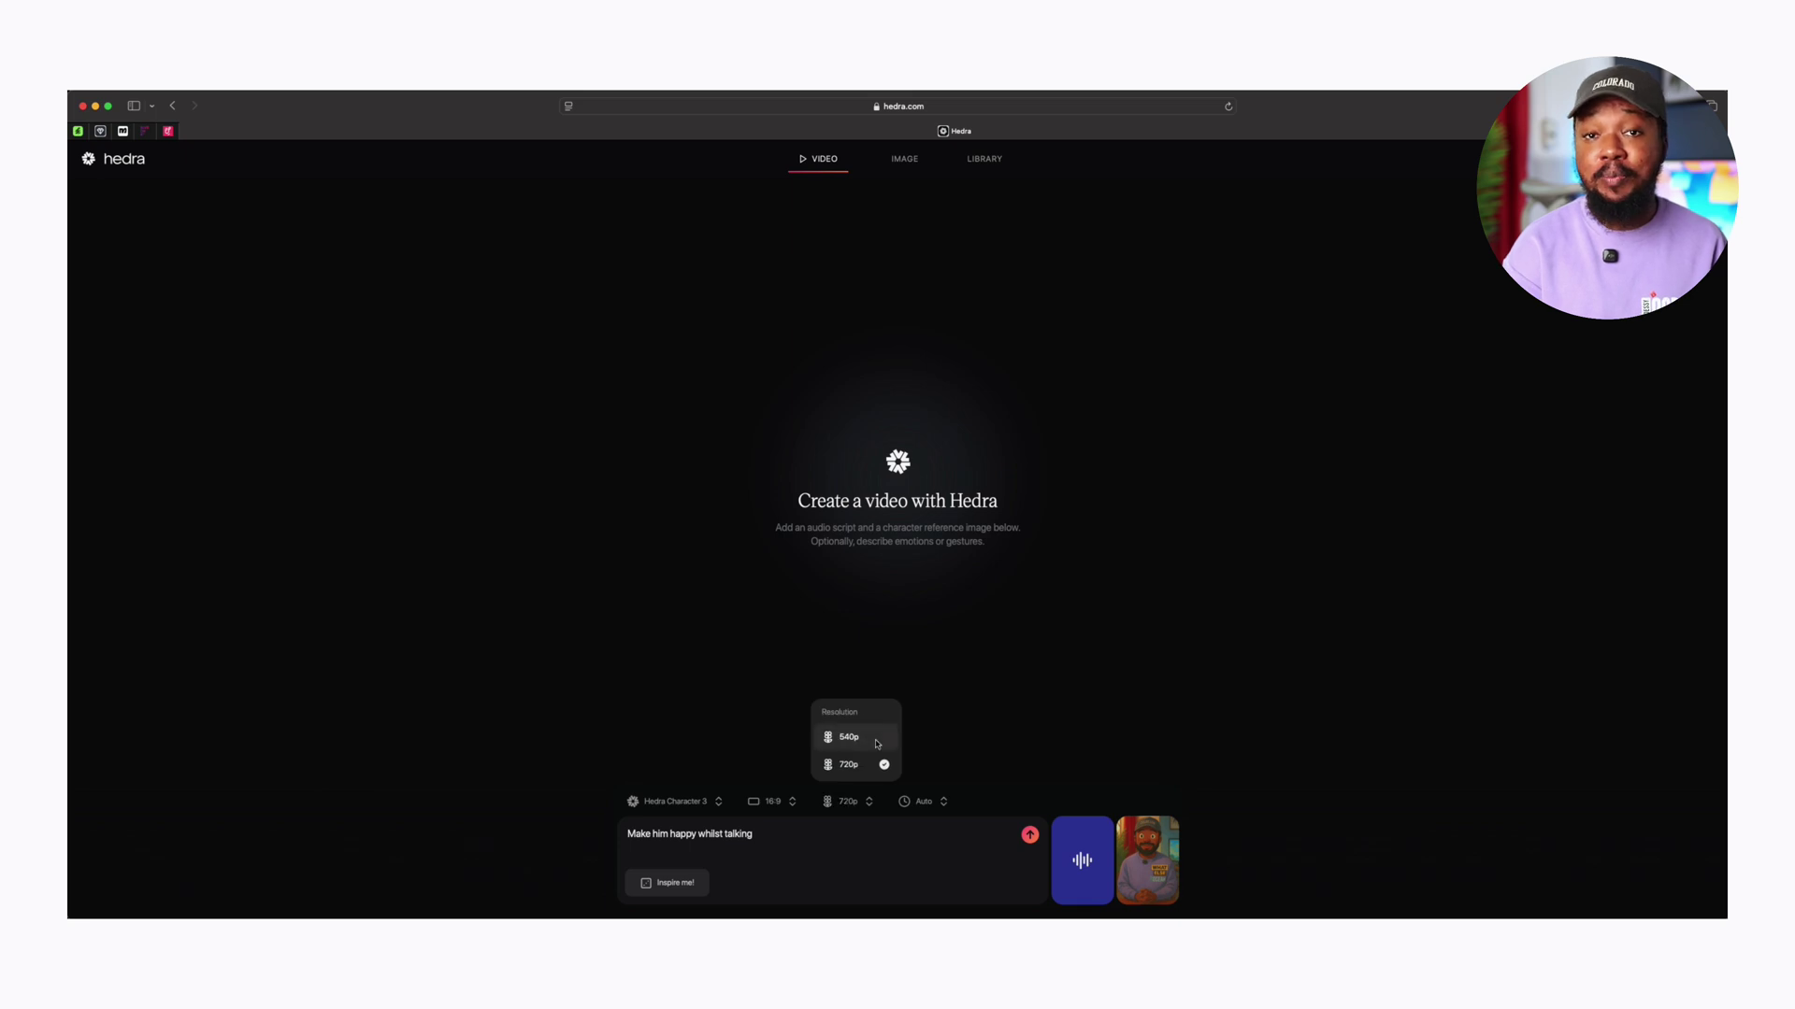
{"action": "left_click", "coordinate": [931, 769]}
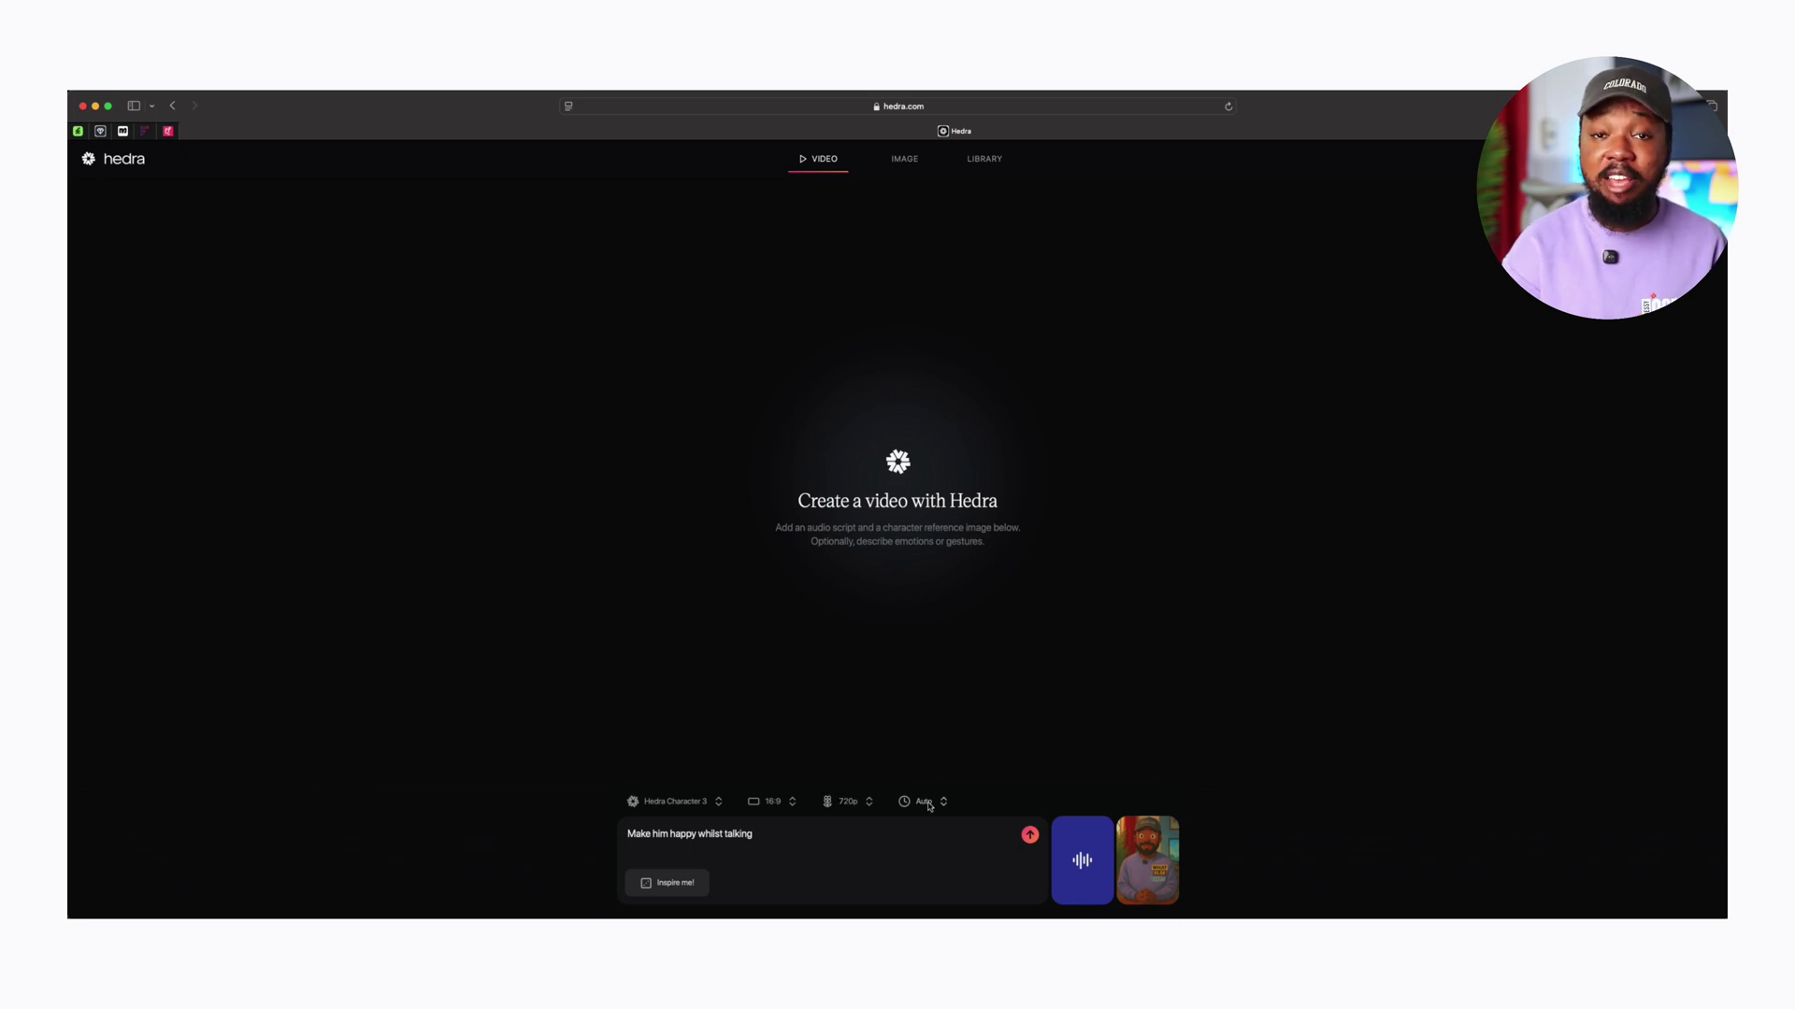
{"action": "left_click", "coordinate": [924, 802]}
{"action": "left_click", "coordinate": [1051, 722]}
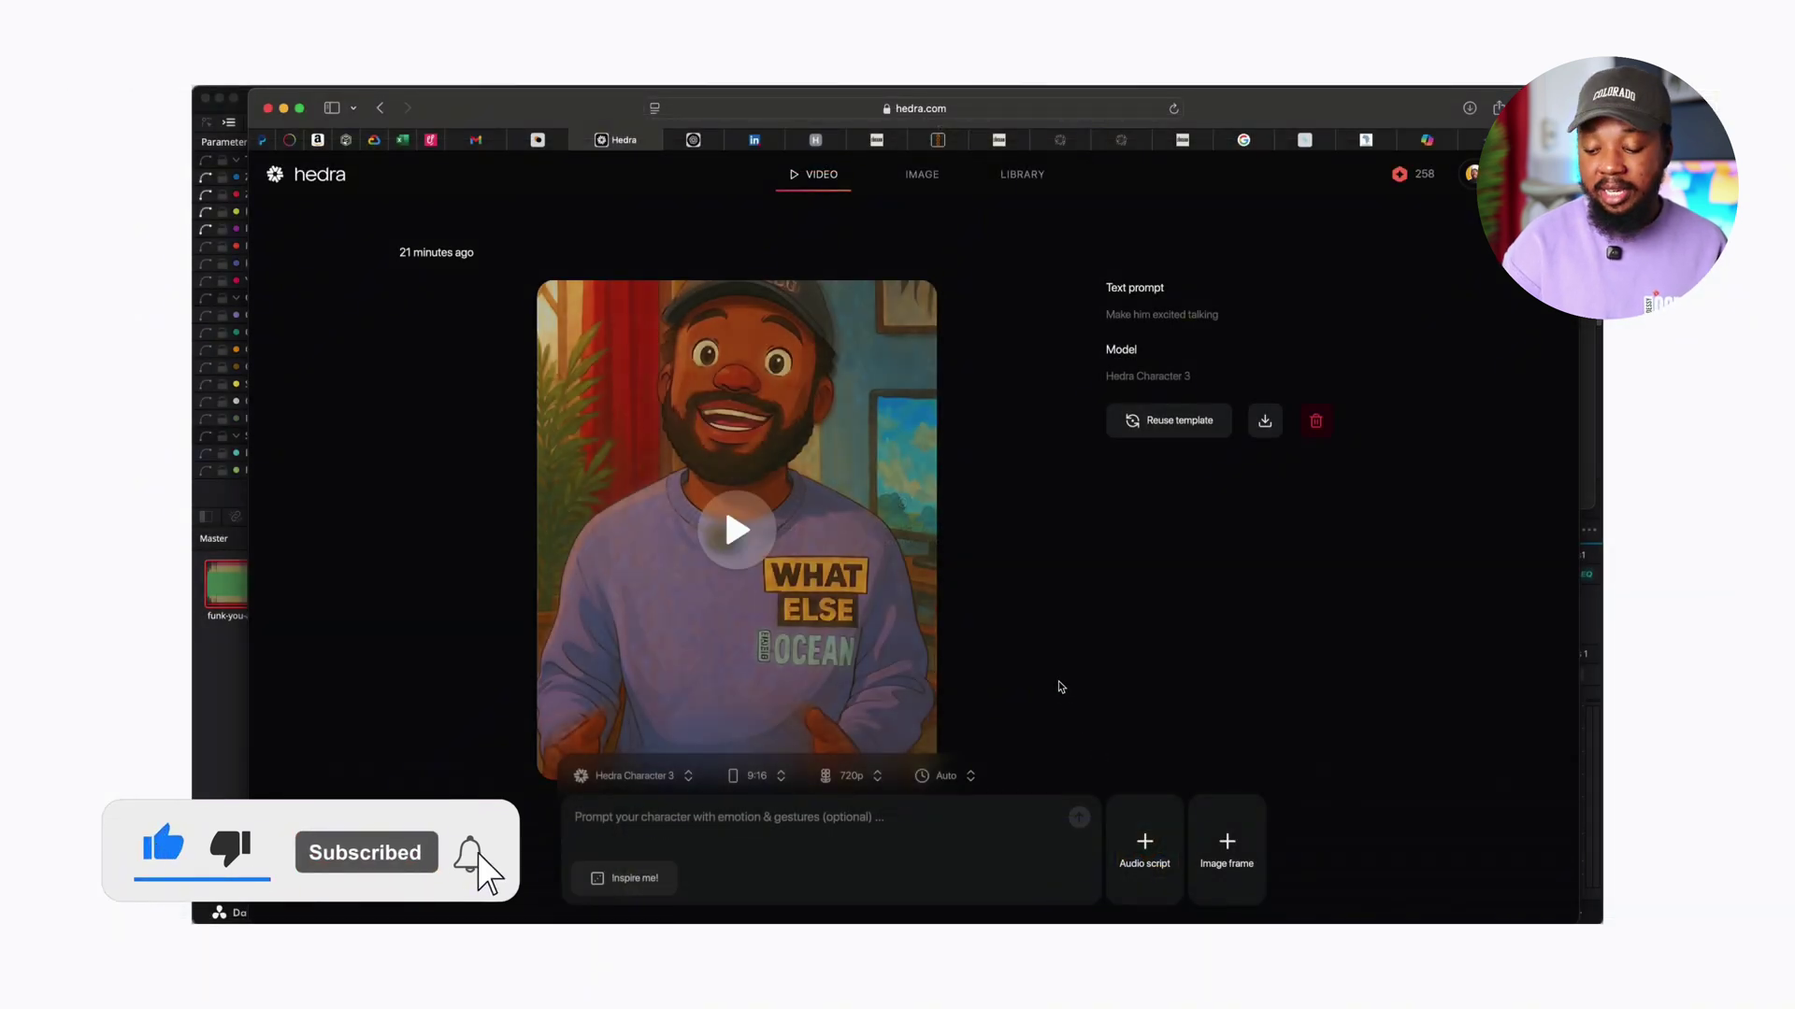
Play the generated talking-cartoon video, pause it, then resume playback.
{"action": "left_click", "coordinate": [728, 537]}
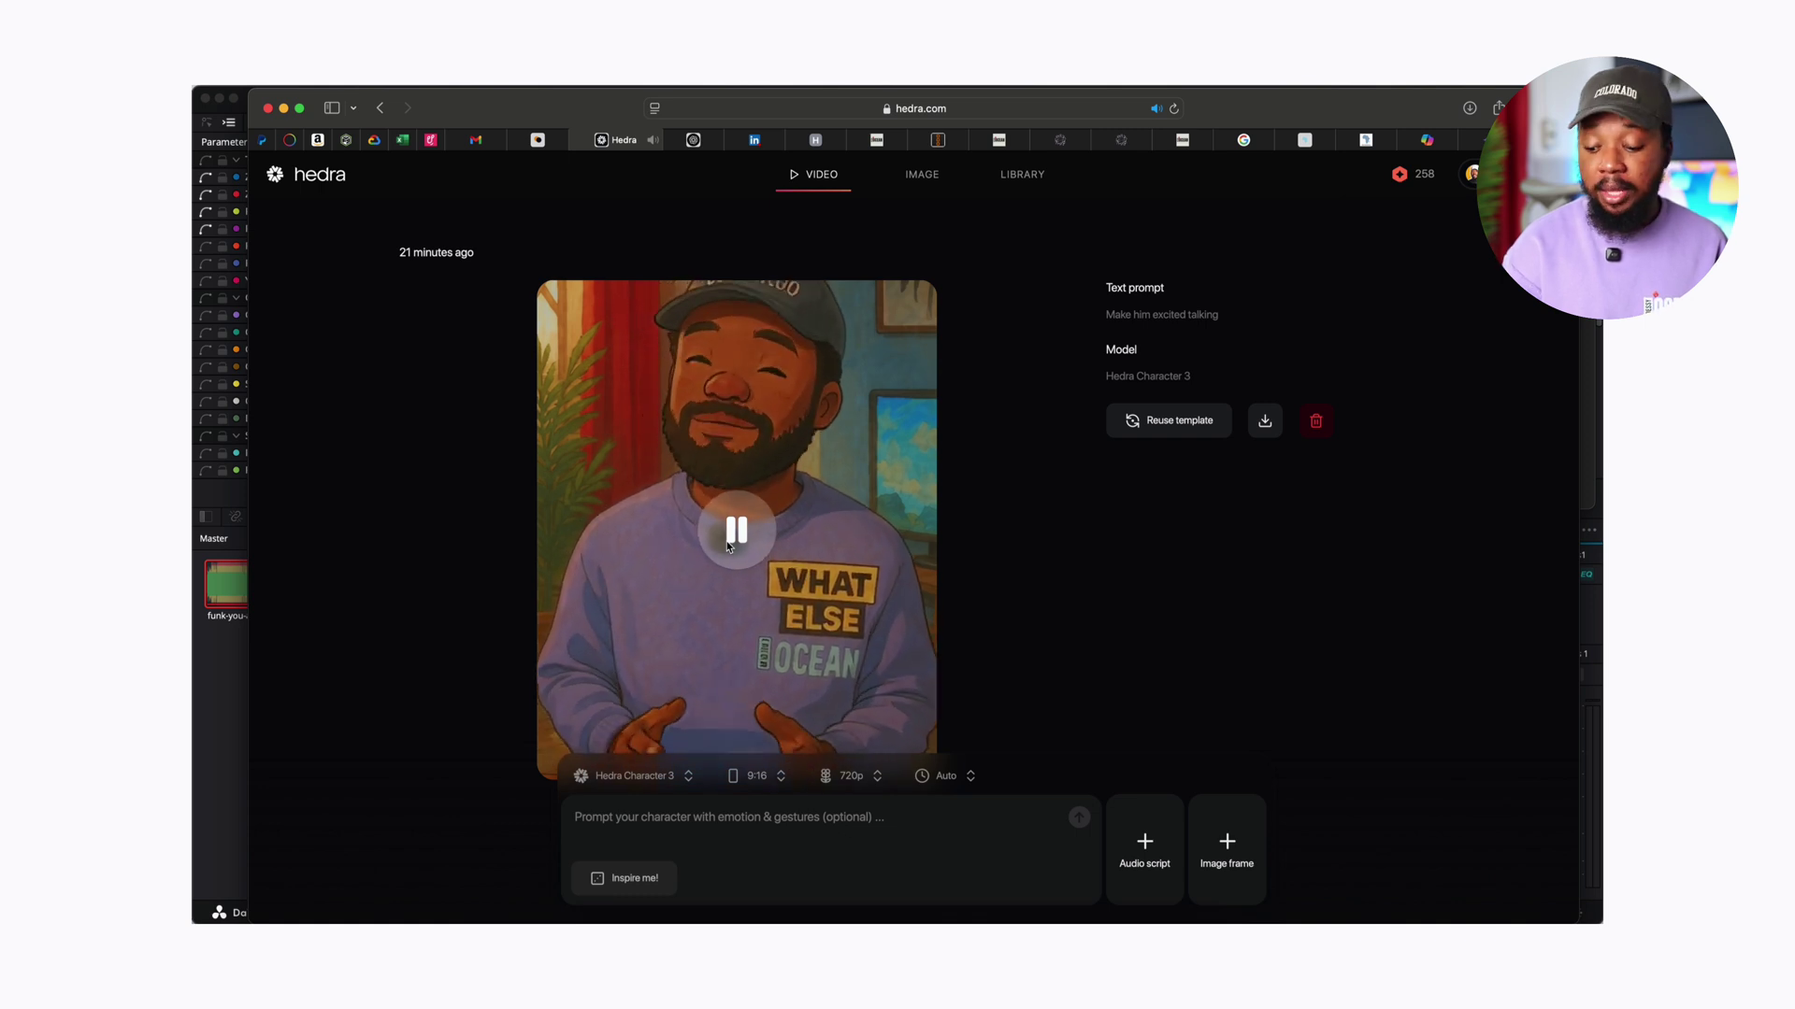
{"action": "left_click", "coordinate": [730, 542]}
{"action": "left_click", "coordinate": [1265, 422]}
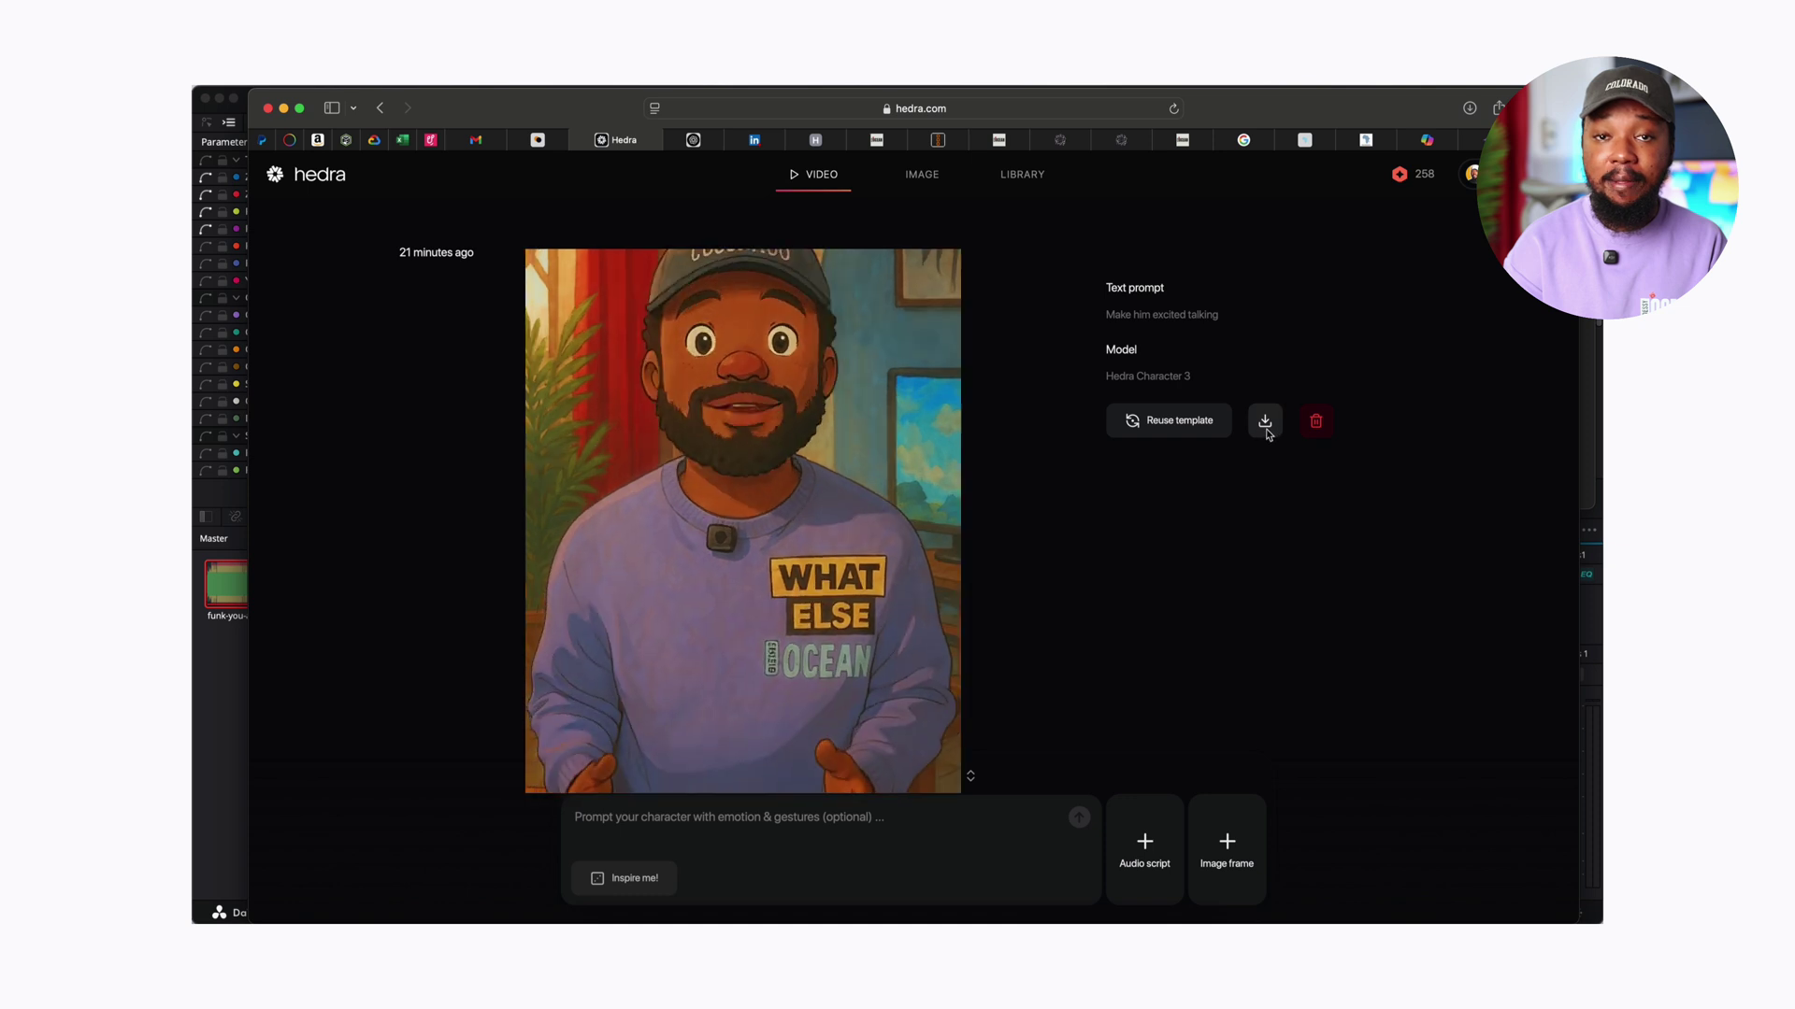